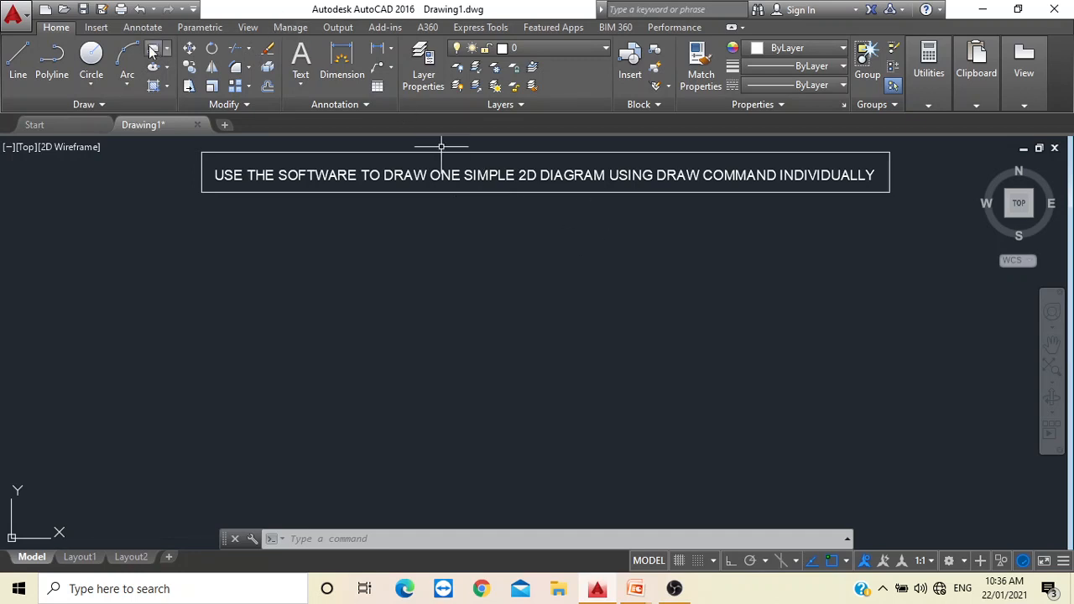
Add a multiline text note reading "l=50MM, W=20MM" below the title box's right end
click(304, 63)
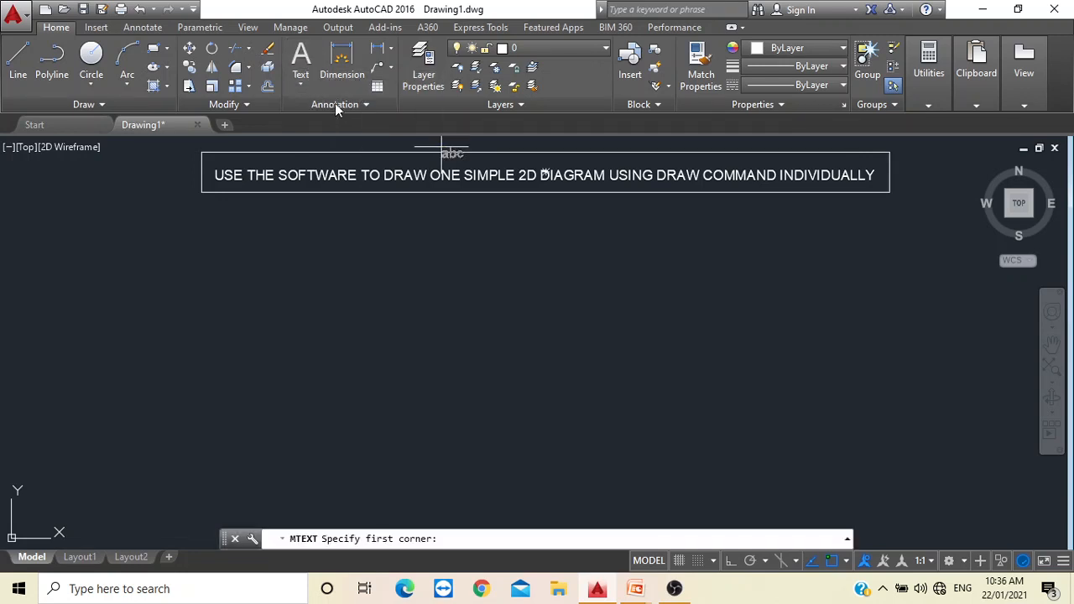
click(763, 240)
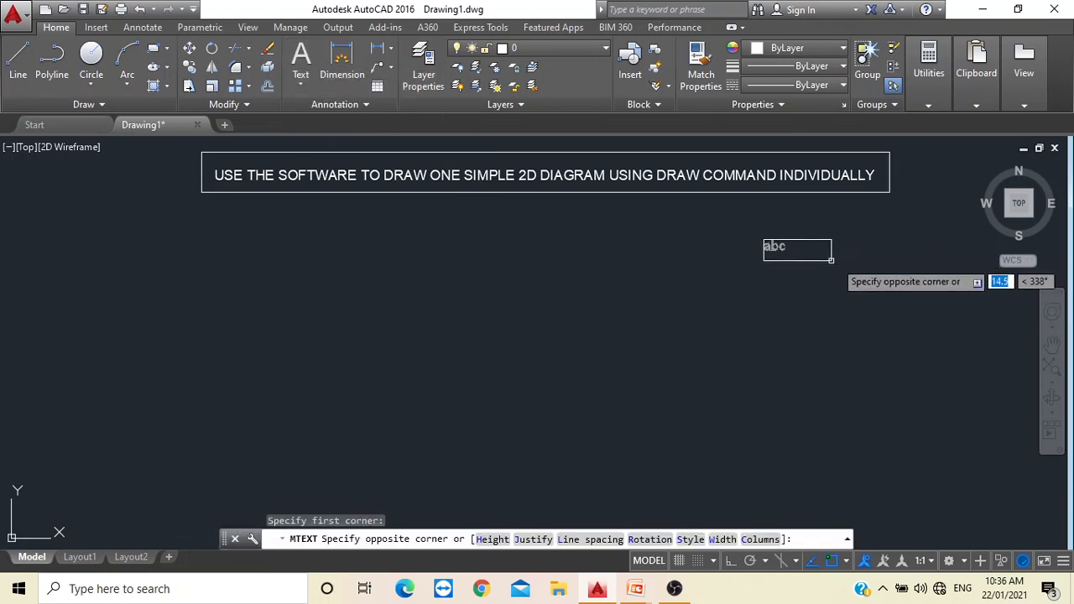
click(932, 274)
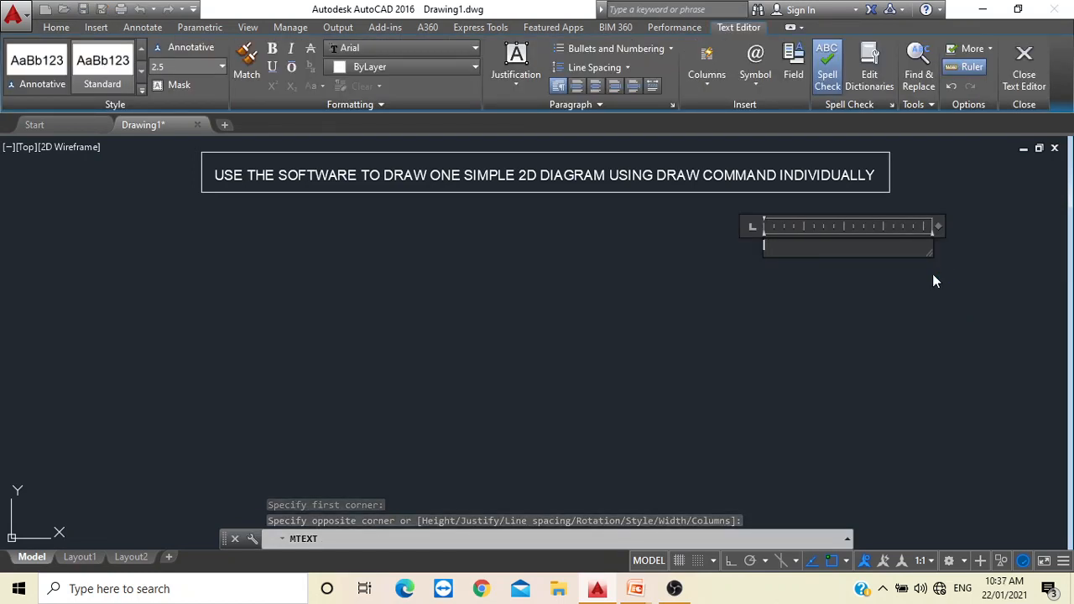
text(=)
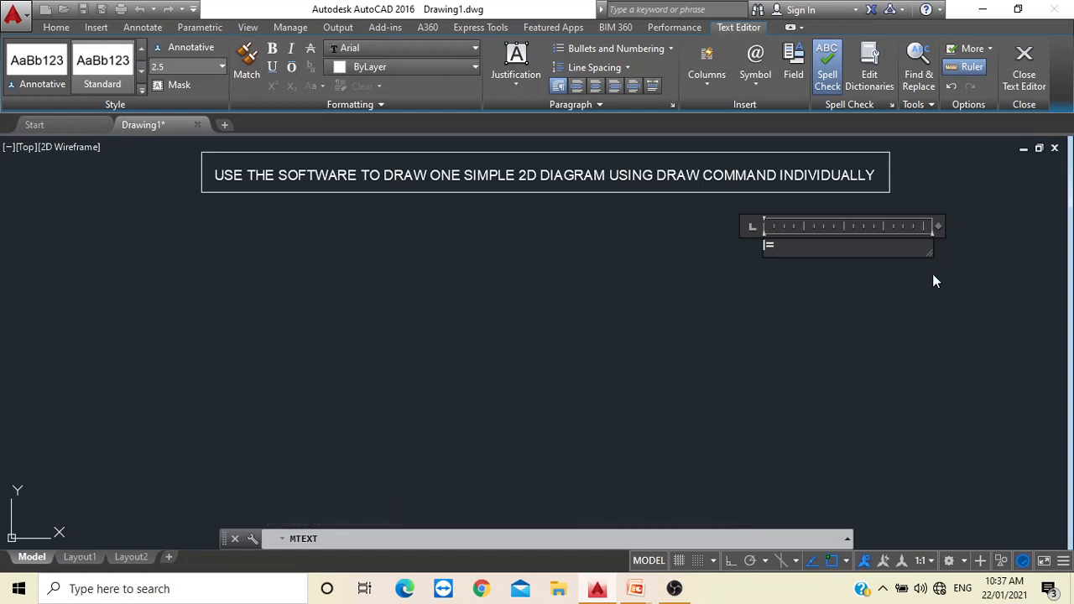
text(50MM, W=20MM)
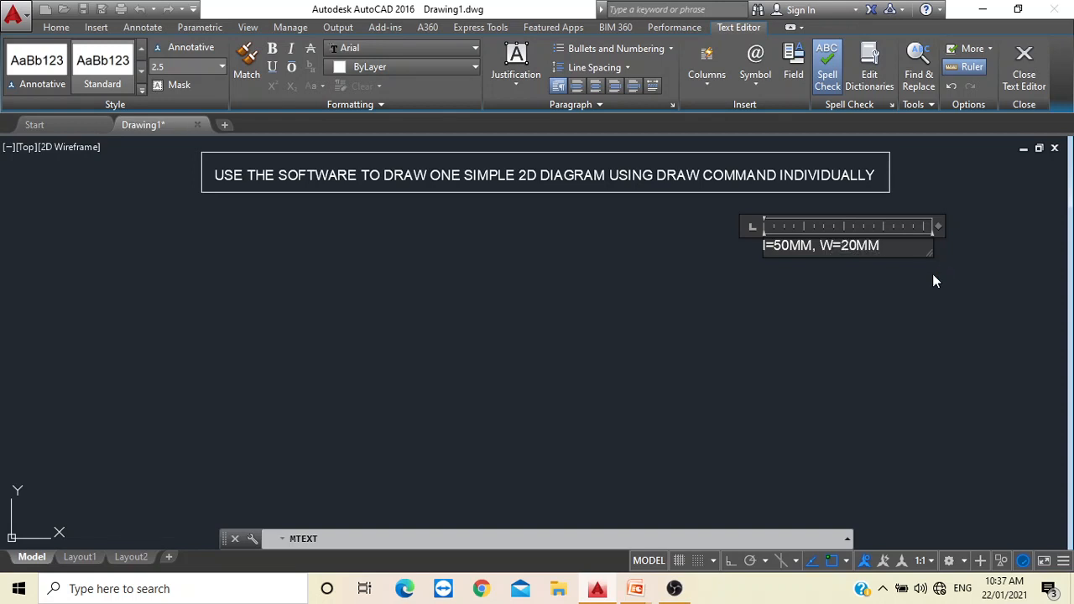
click(936, 281)
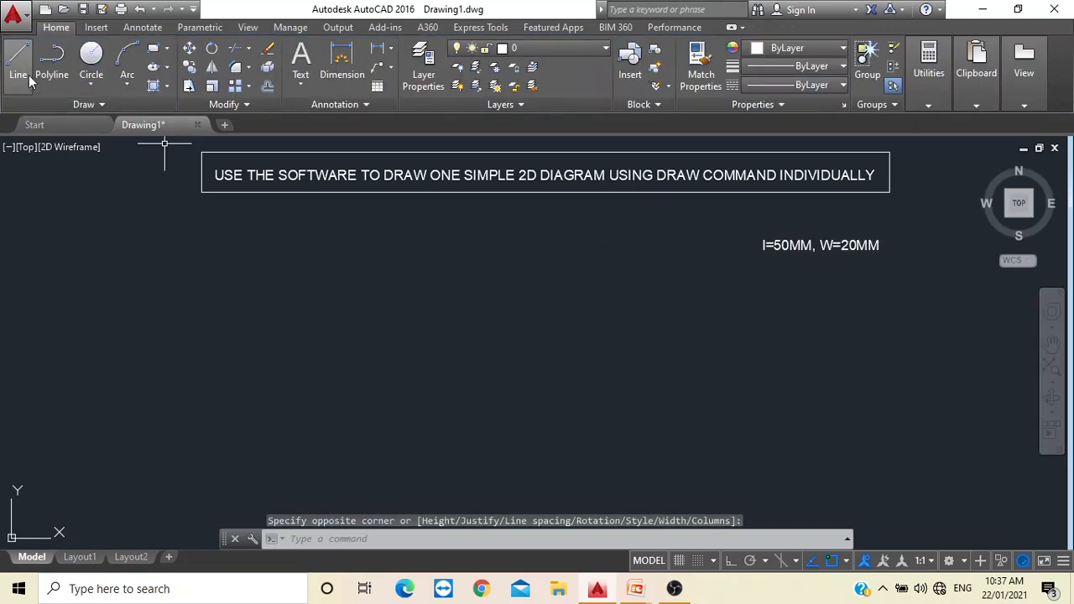
Draw a rectangular frame around the "l=50MM, W=20MM" note
text(rec)
key(Return)
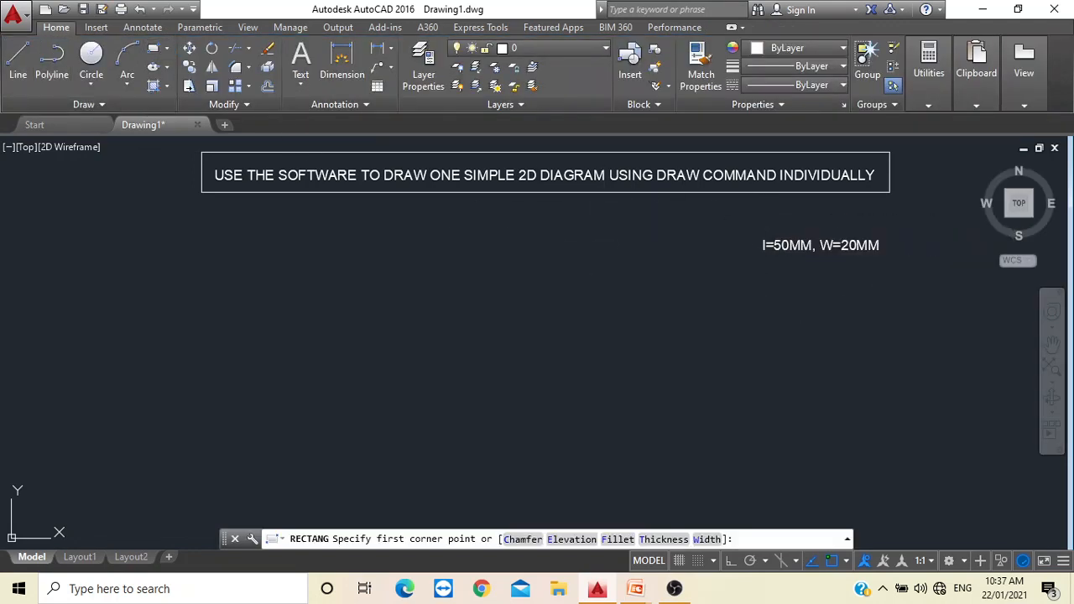
click(752, 223)
click(894, 260)
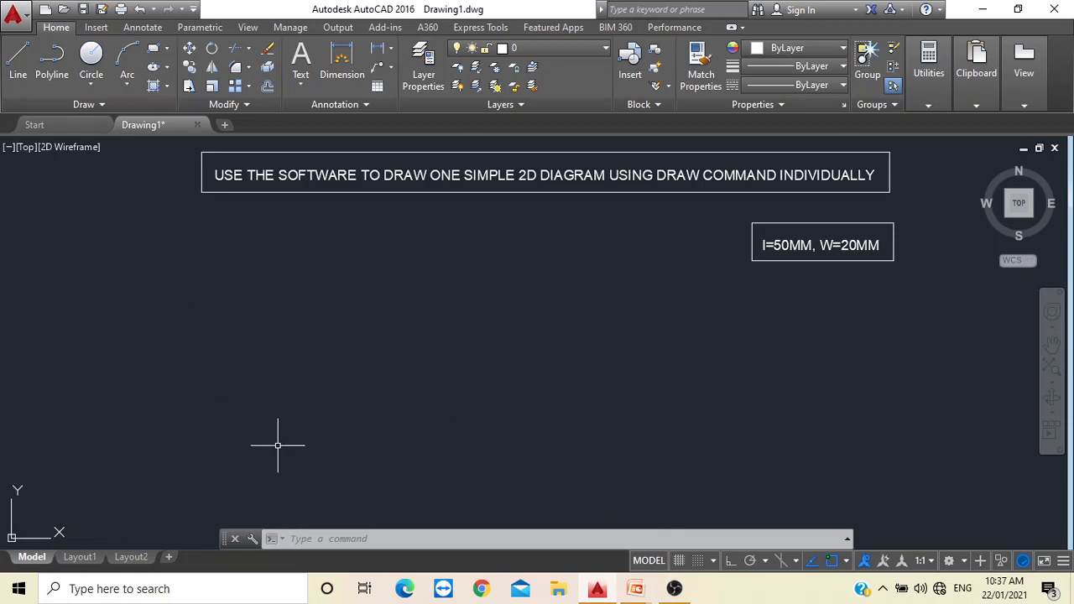
key(Escape)
Draw a vertical dividing line about 84 units long, straight down from the middle of the title box's lower edge, with Ortho on
click(18, 57)
click(528, 194)
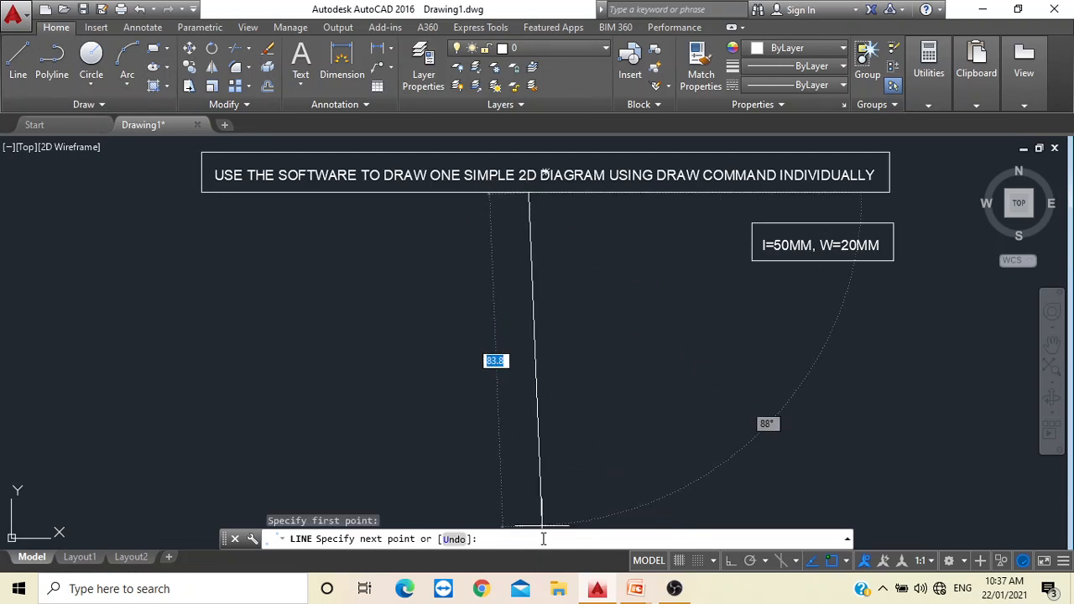
key(F8)
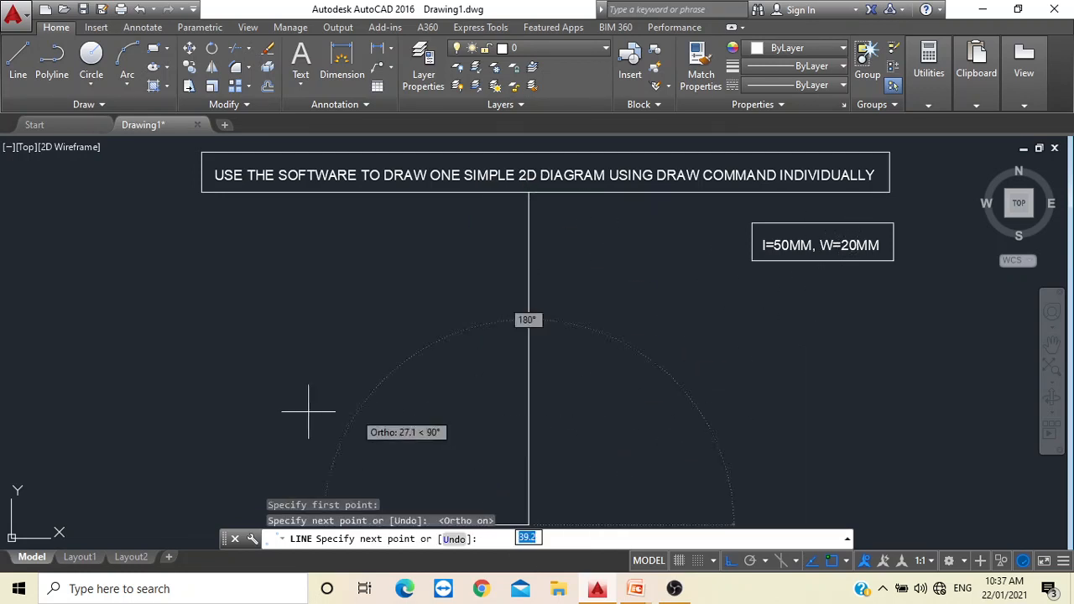
key(Escape)
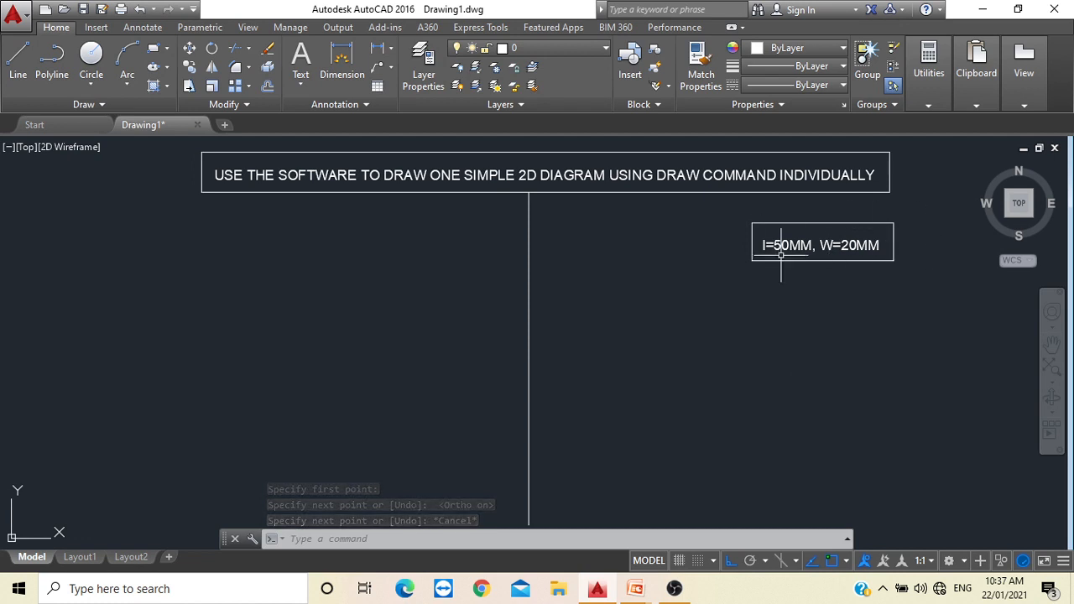
Draw a circle of radius 30 in the empty area left of the vertical dividing line
click(92, 67)
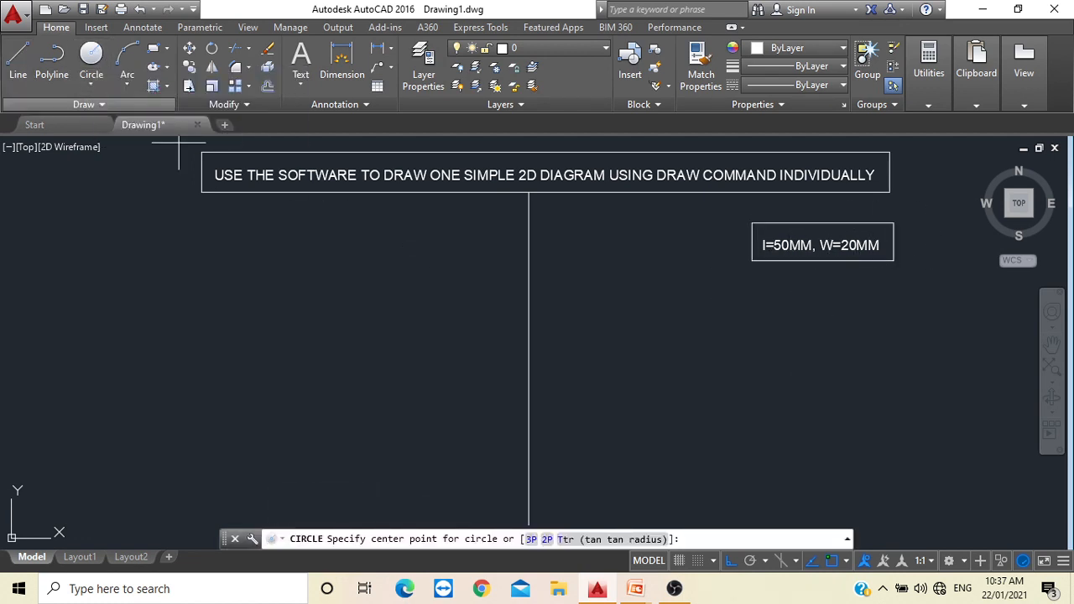
key(Escape)
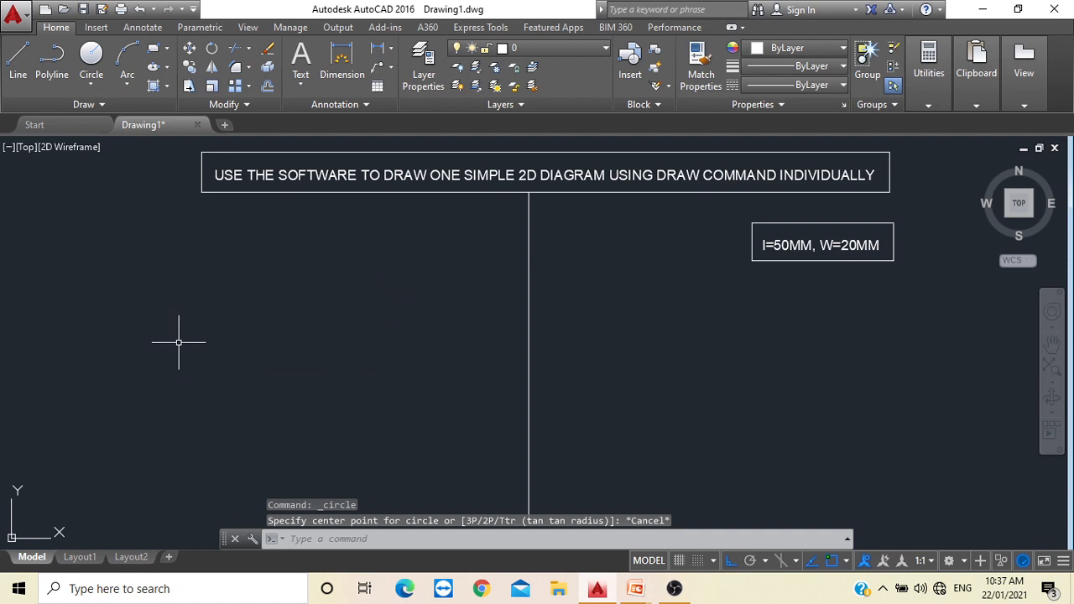
text(c)
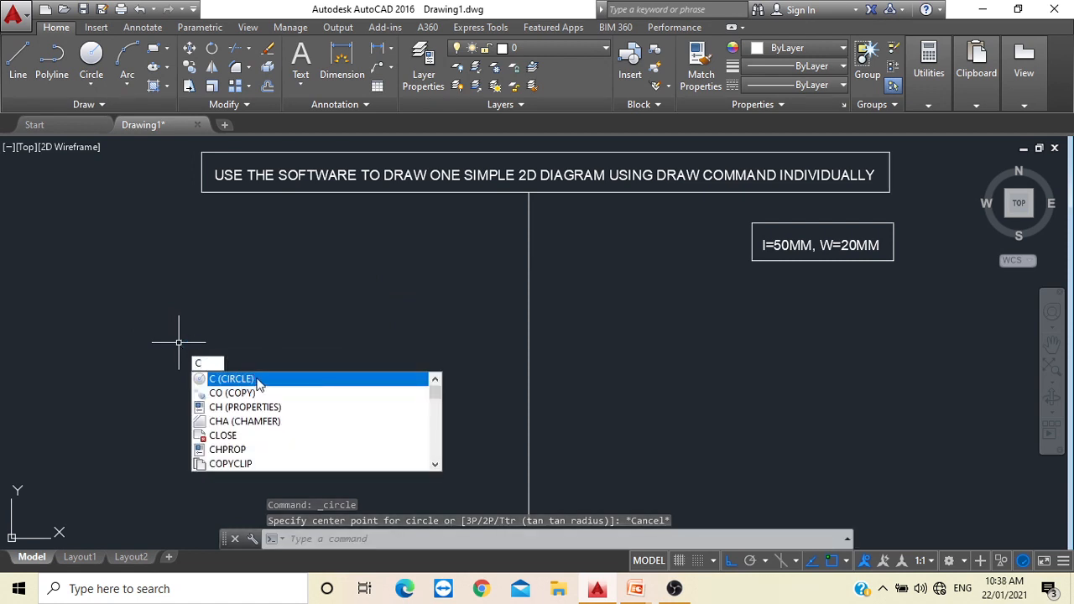
click(228, 380)
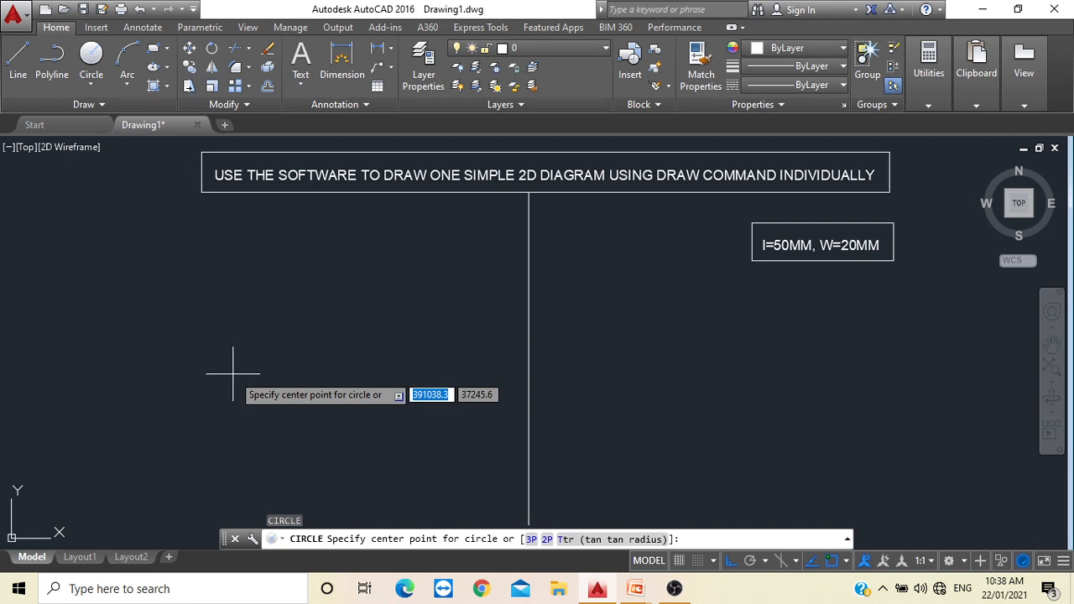
click(234, 375)
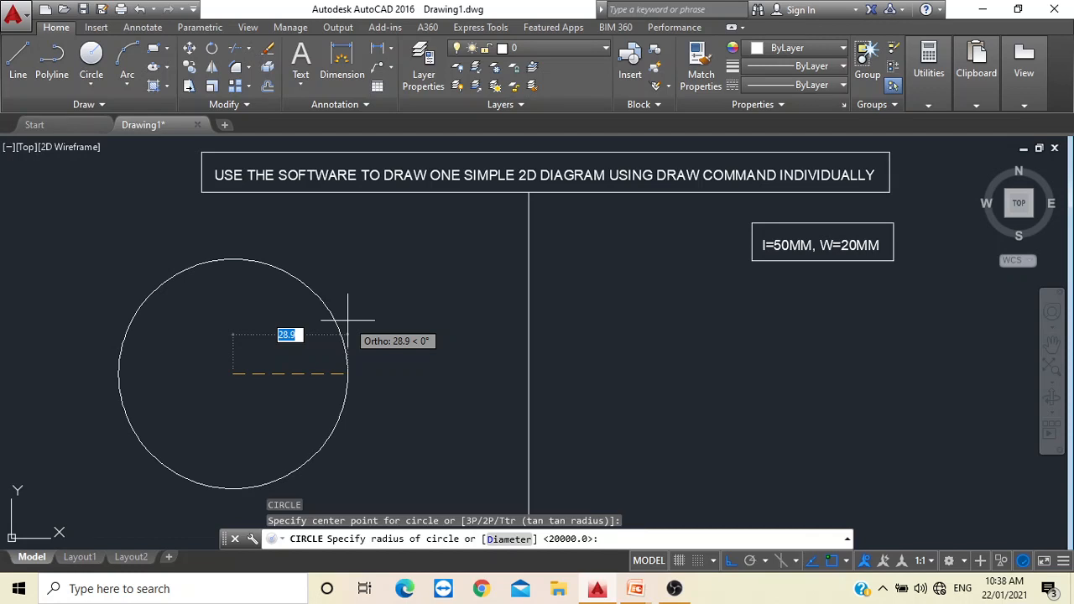
text(30)
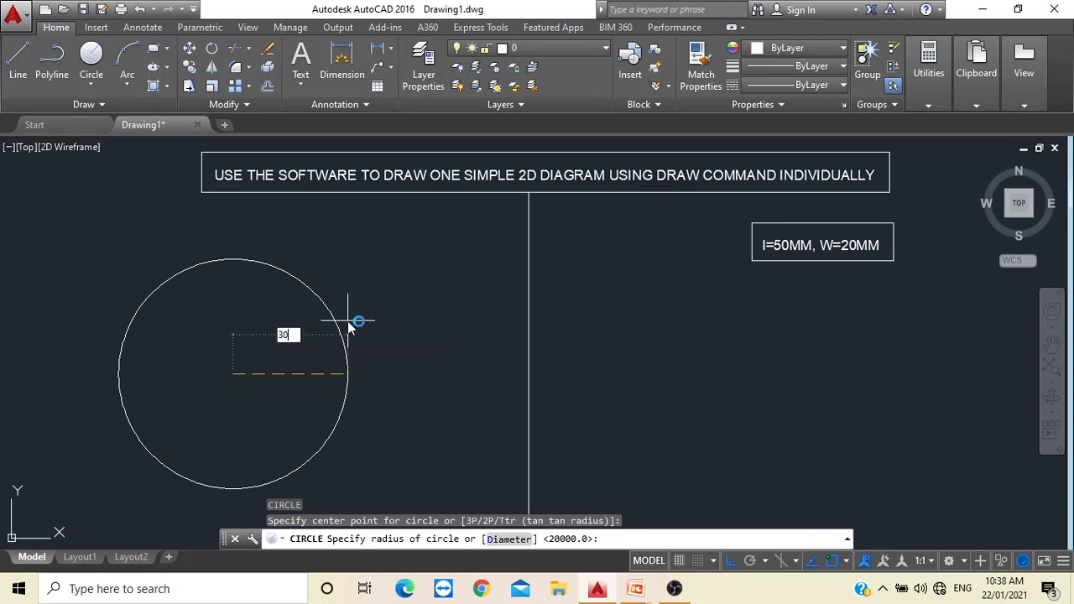
key(Return)
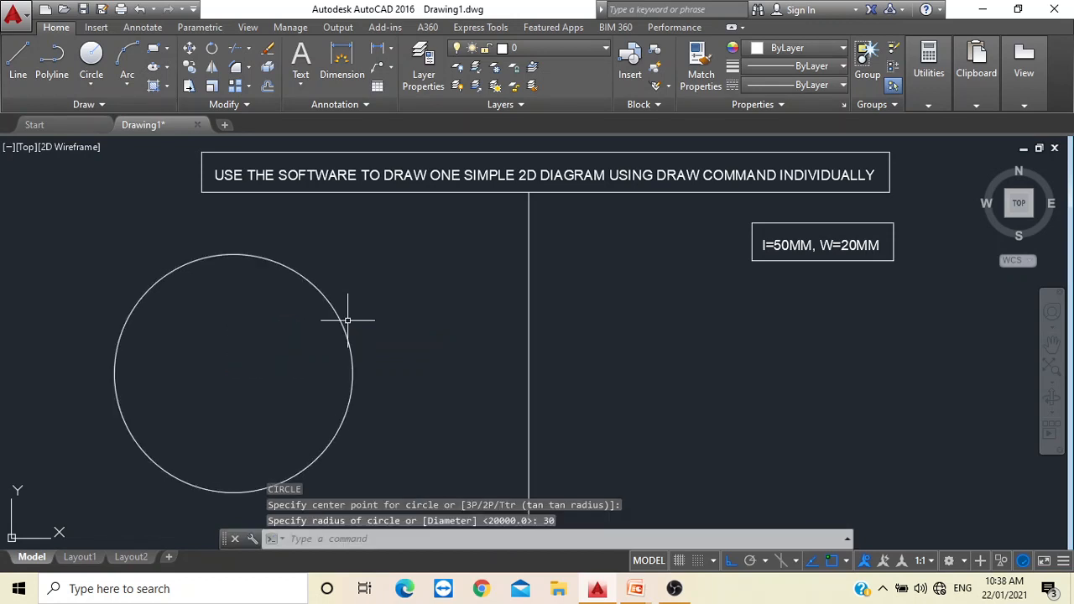
key(Escape)
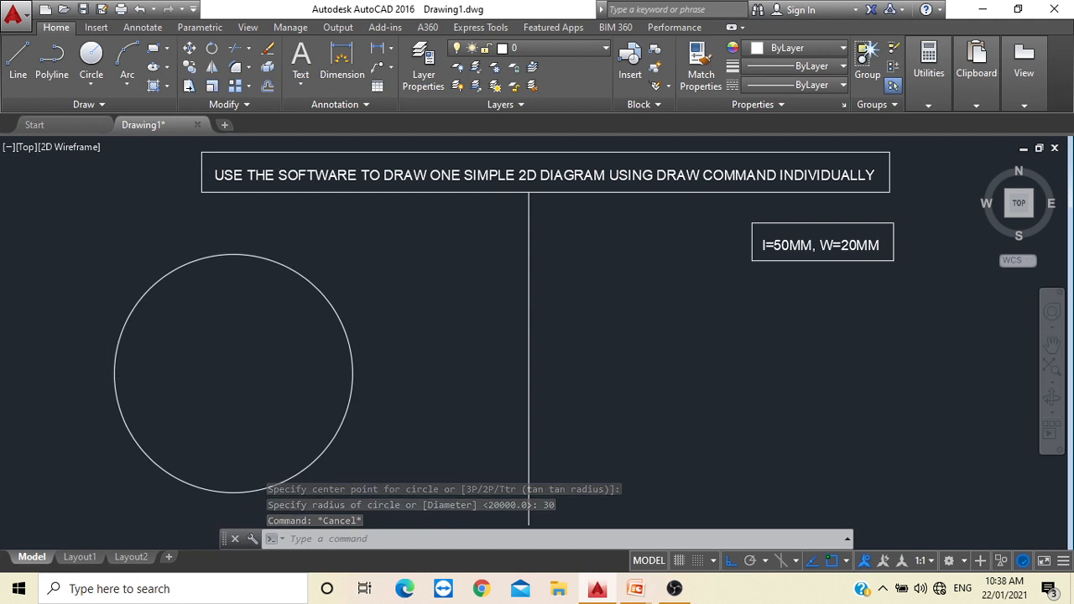
Add a multiline text label reading "CIRCLE" just below the circle
scroll(444, 336, down, 3)
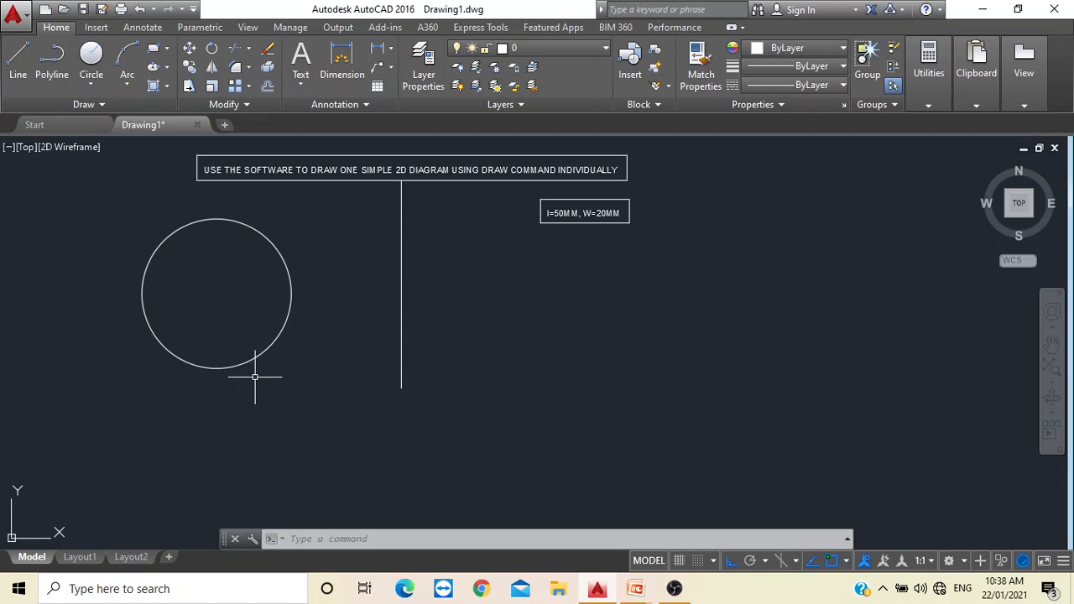
click(301, 63)
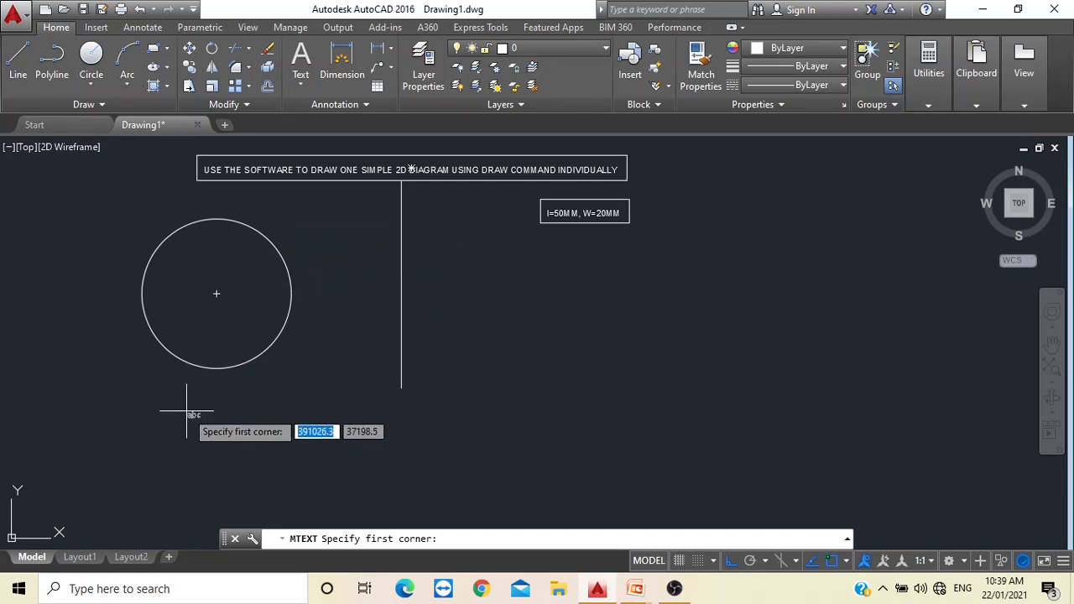
click(142, 390)
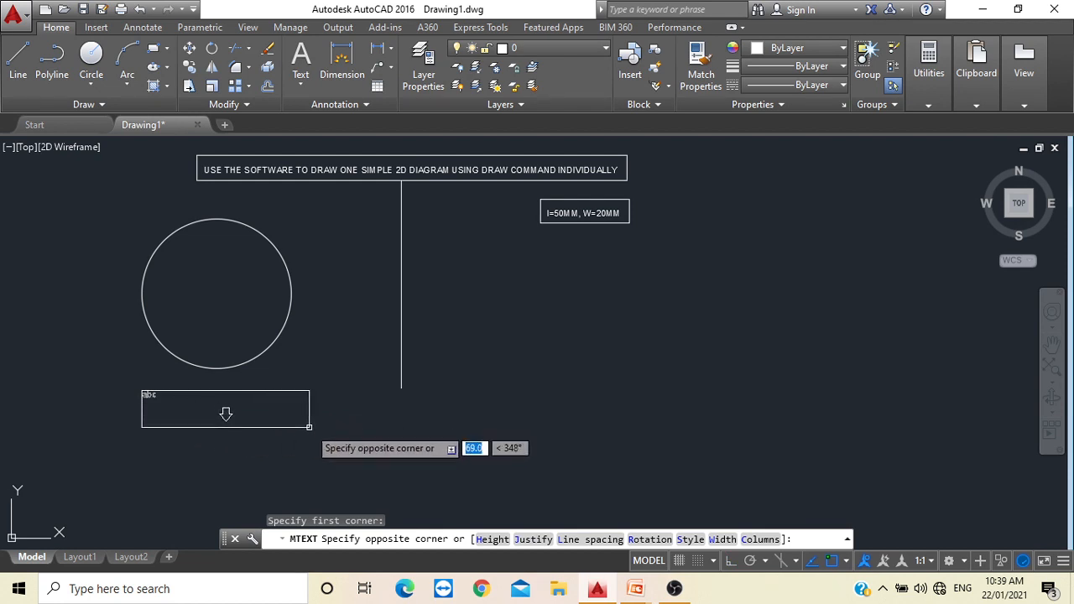
click(310, 422)
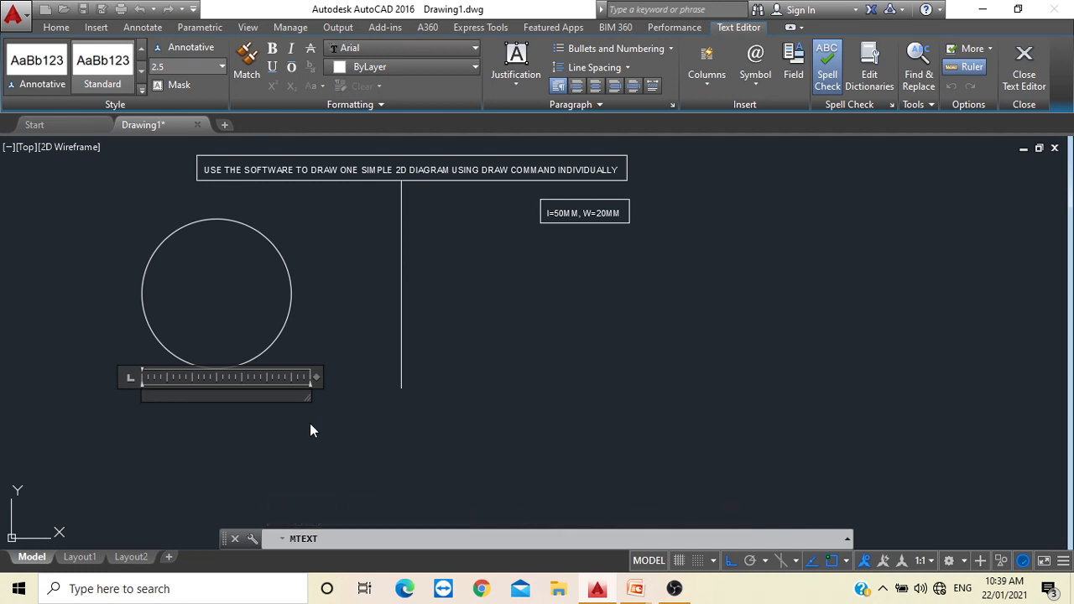
text(CIRCLE)
click(310, 423)
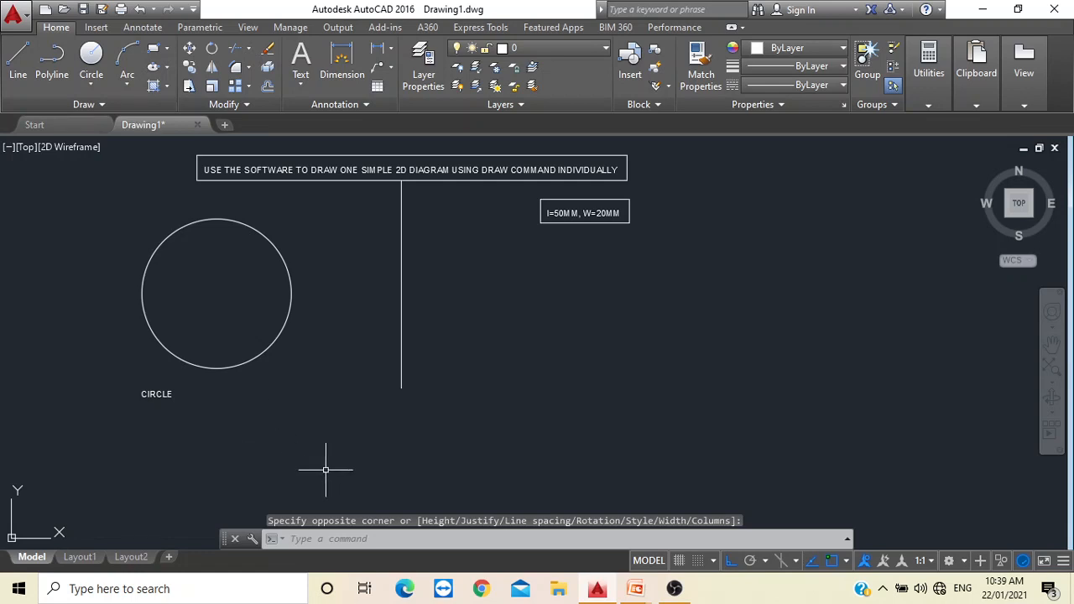
Move the "CIRCLE" label horizontally to the right so it sits centred beneath the circle
scroll(212, 402, up, 2)
scroll(211, 401, down, 2)
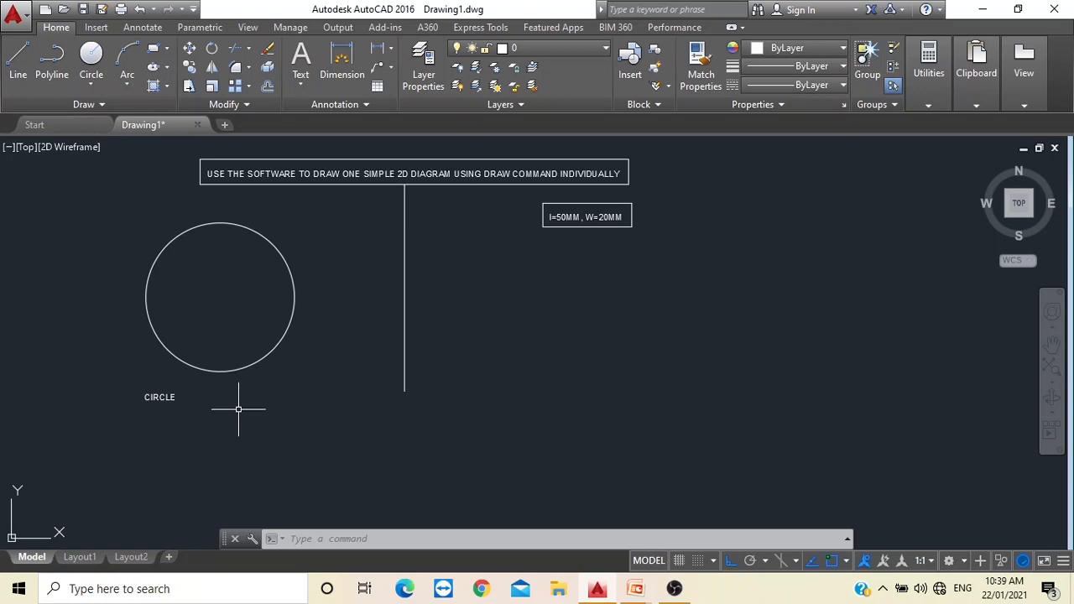
text(m)
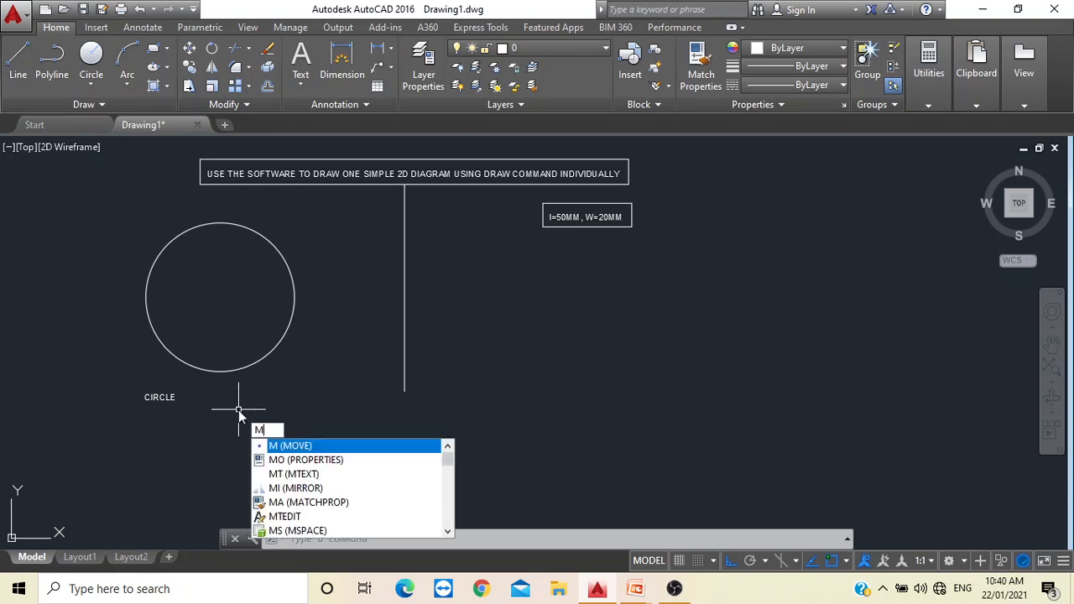
key(Return)
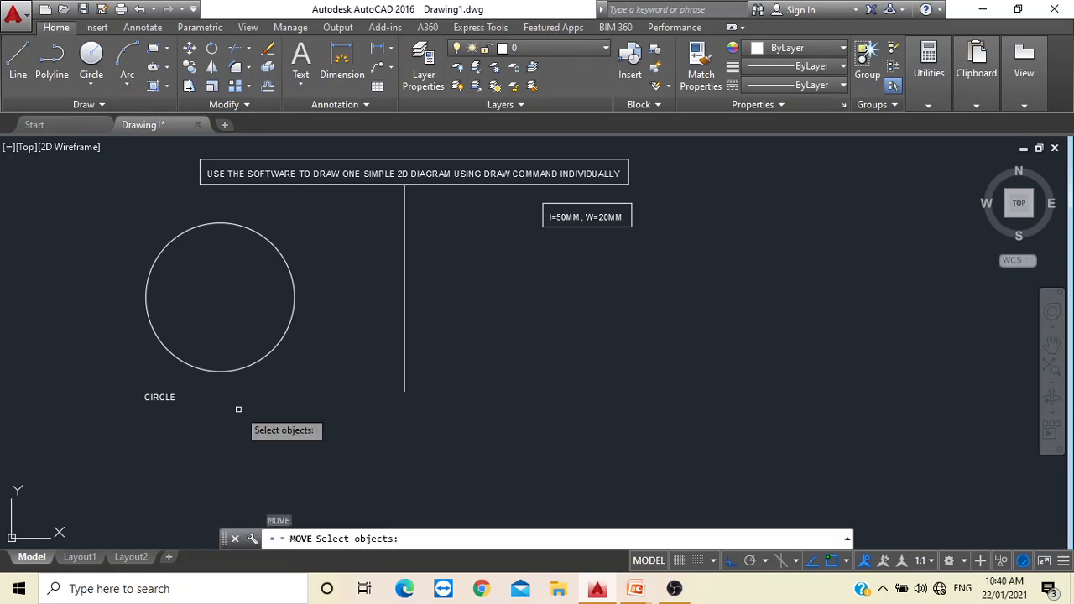
click(161, 398)
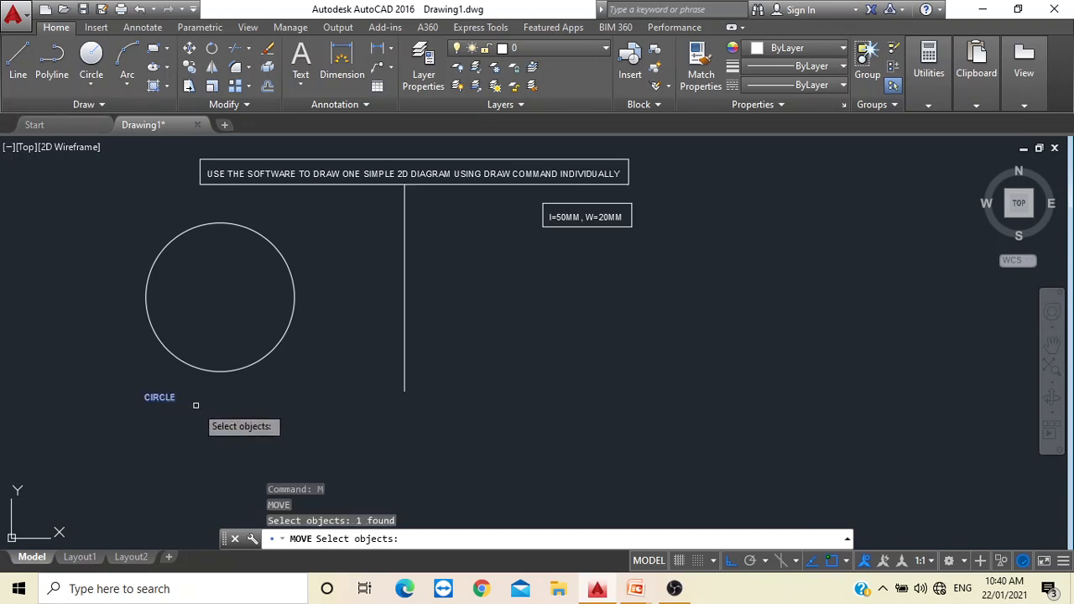
key(Return)
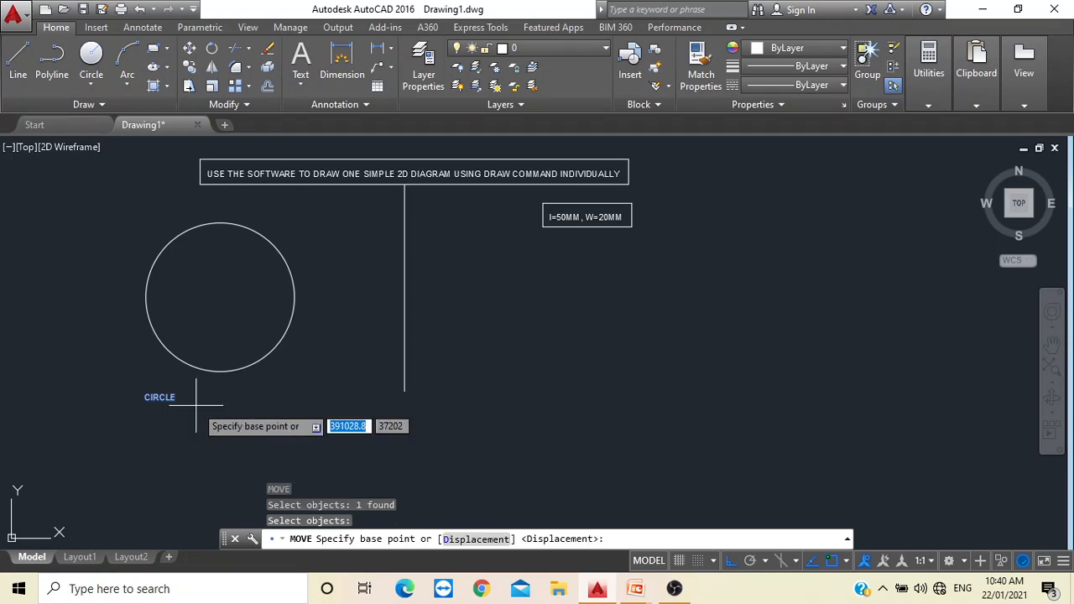
click(145, 398)
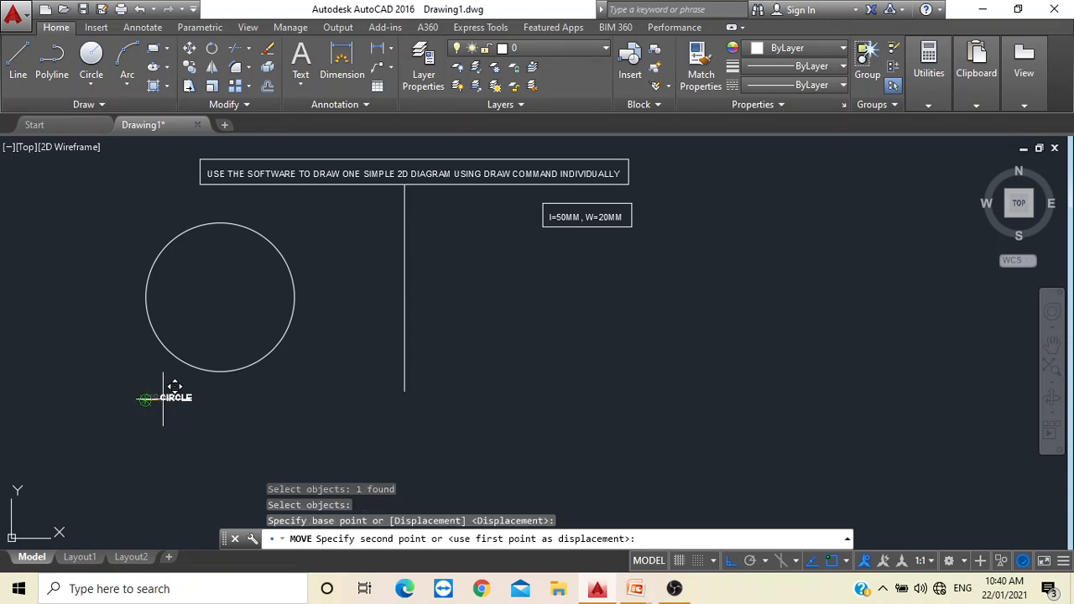
click(216, 386)
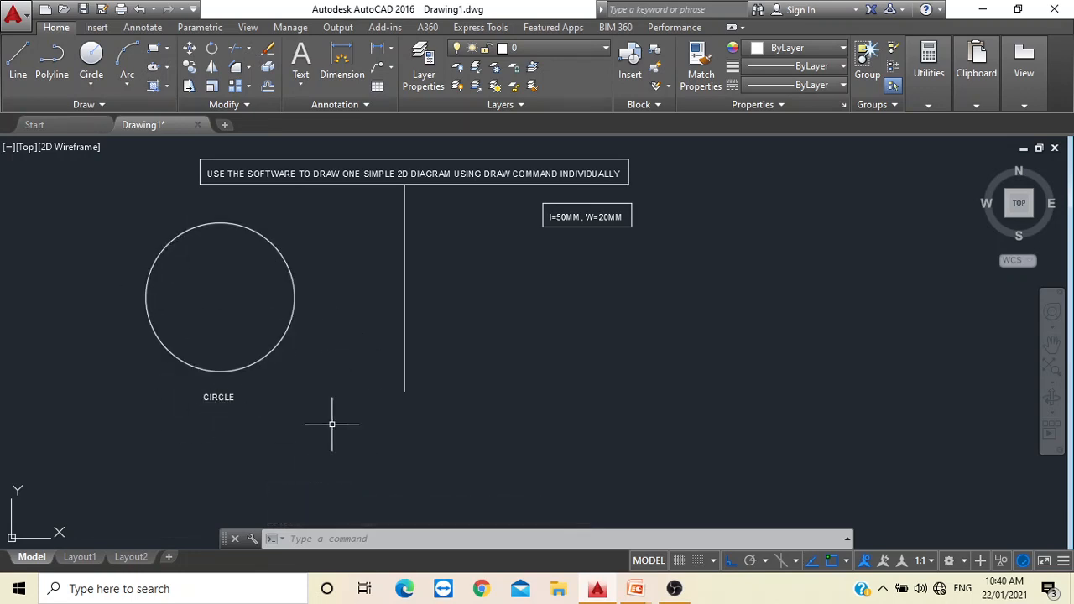
key(Escape)
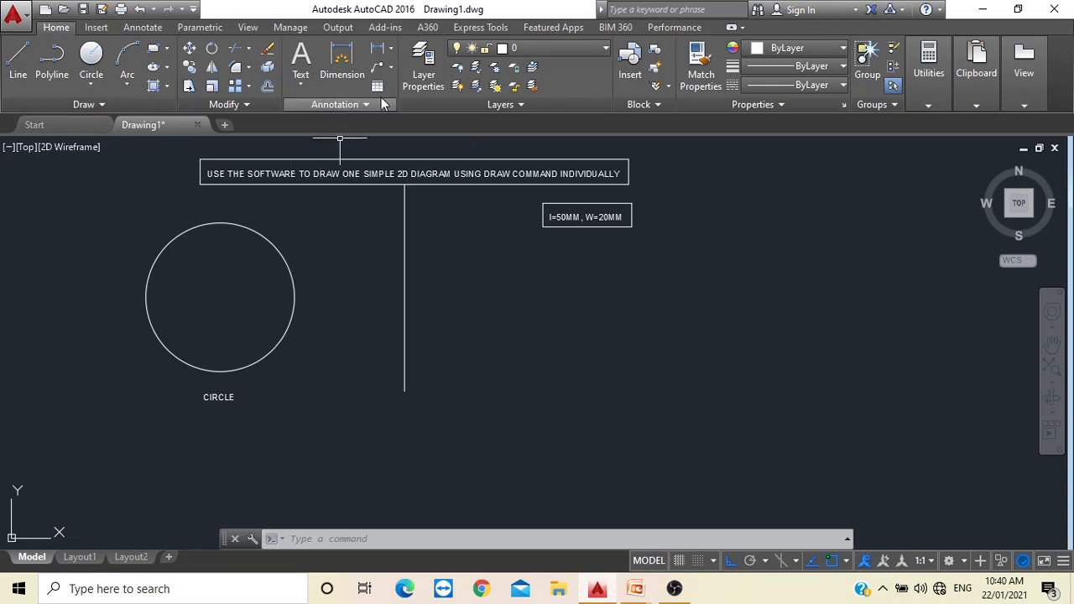
Add a radius dimension to the circle, placing its text outside the circle, up and to the left
click(390, 52)
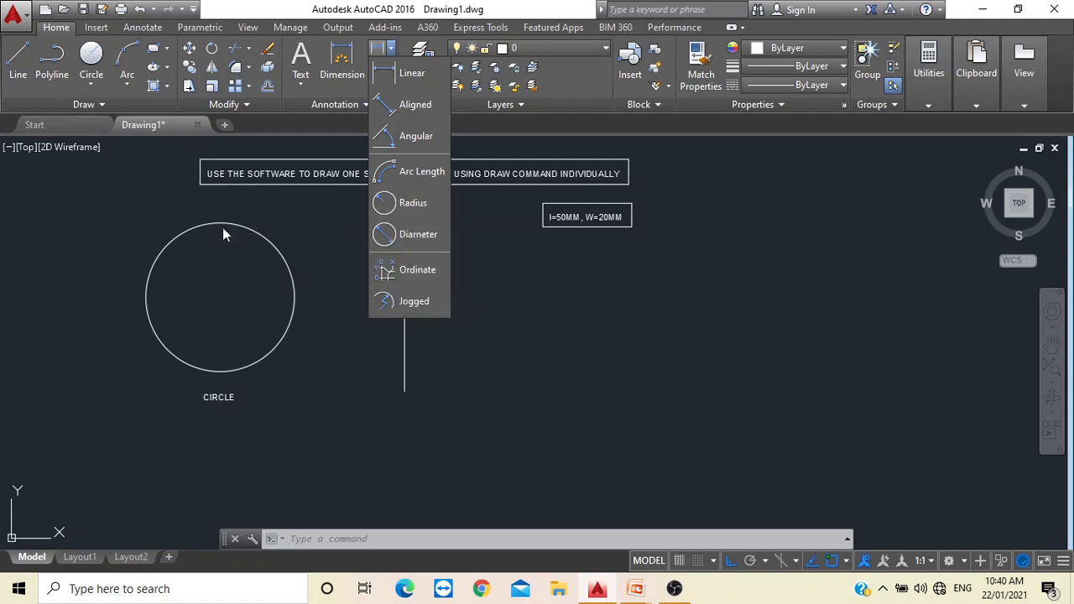
click(407, 207)
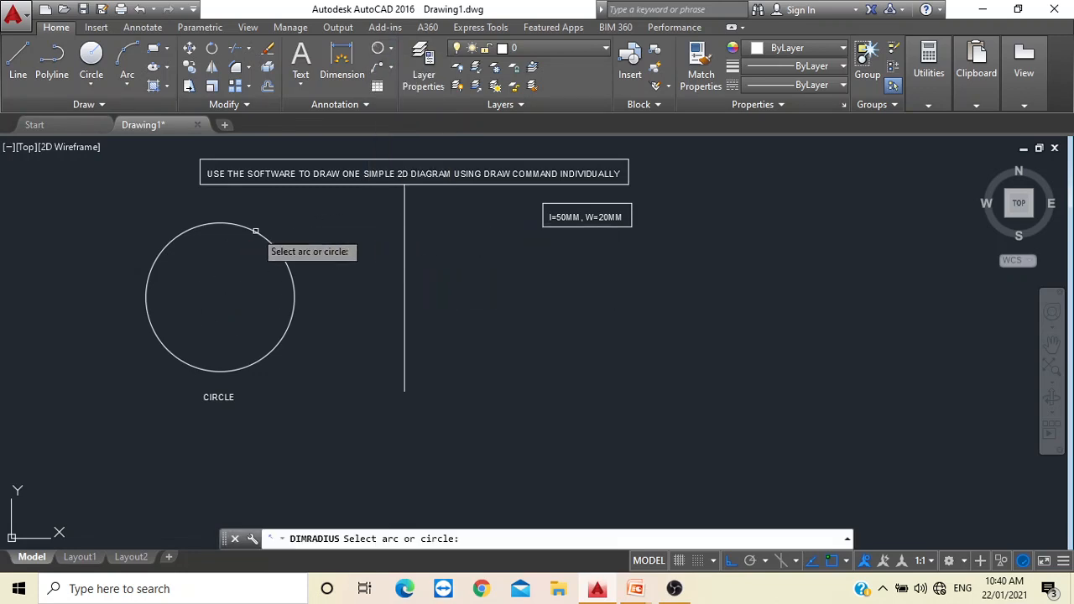
click(145, 313)
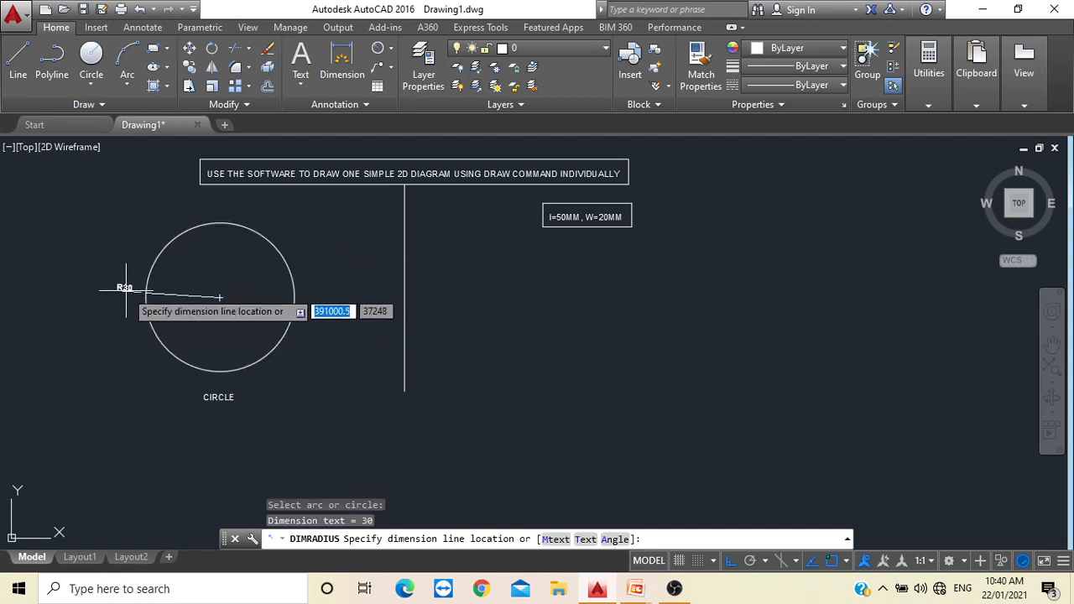
click(88, 203)
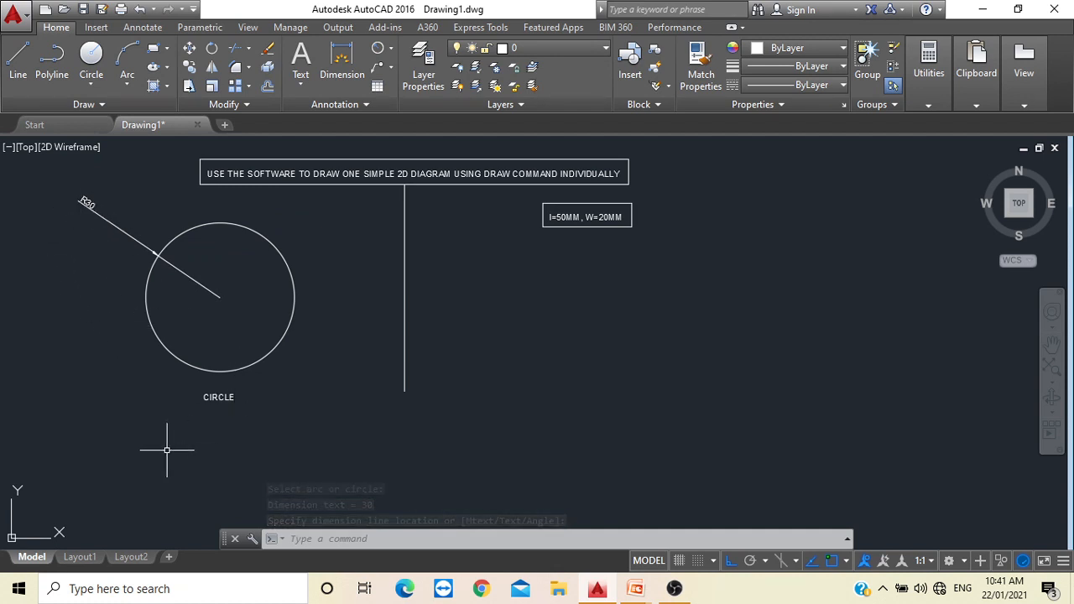
key(Escape)
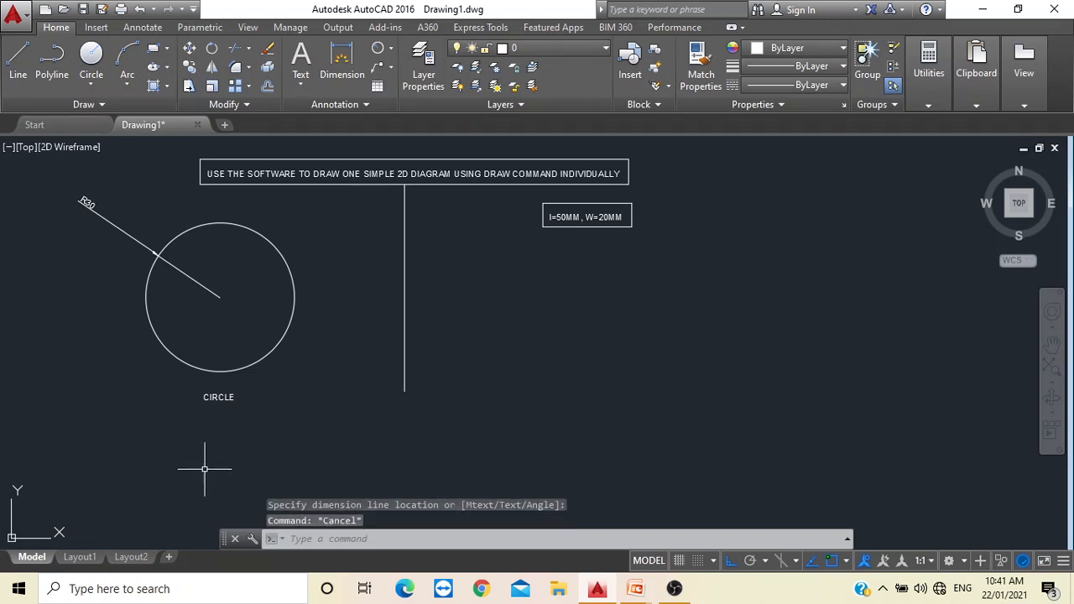
middle_drag(587, 381, 541, 400)
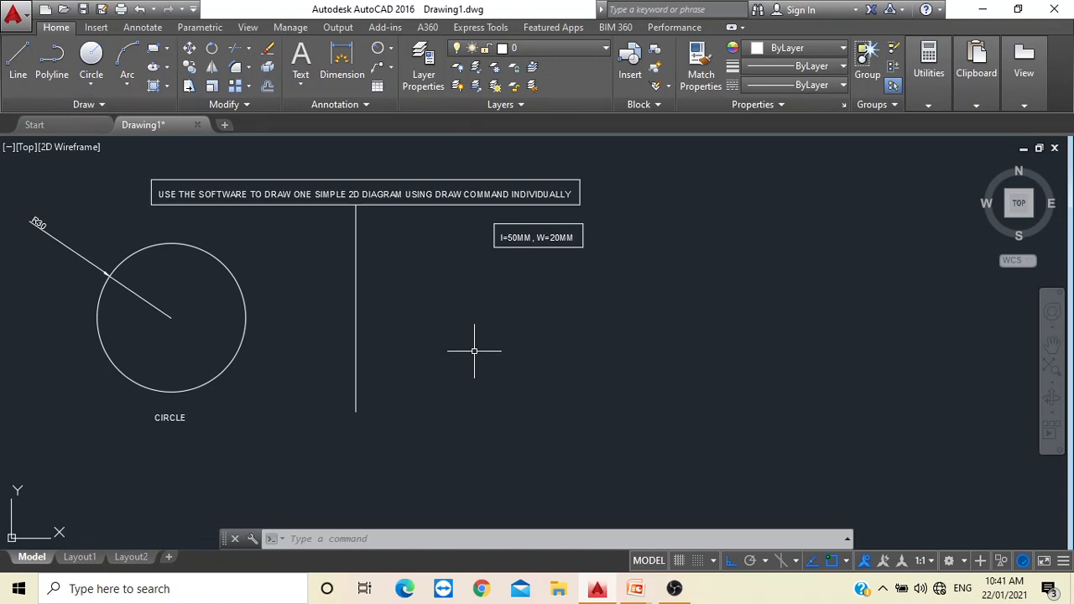
text(rec)
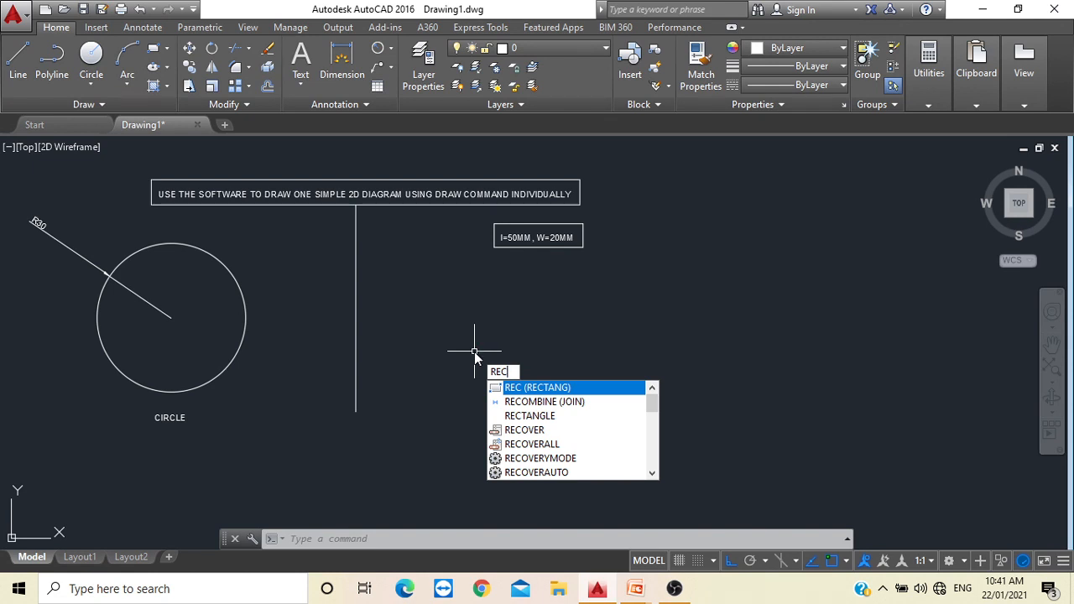
key(Return)
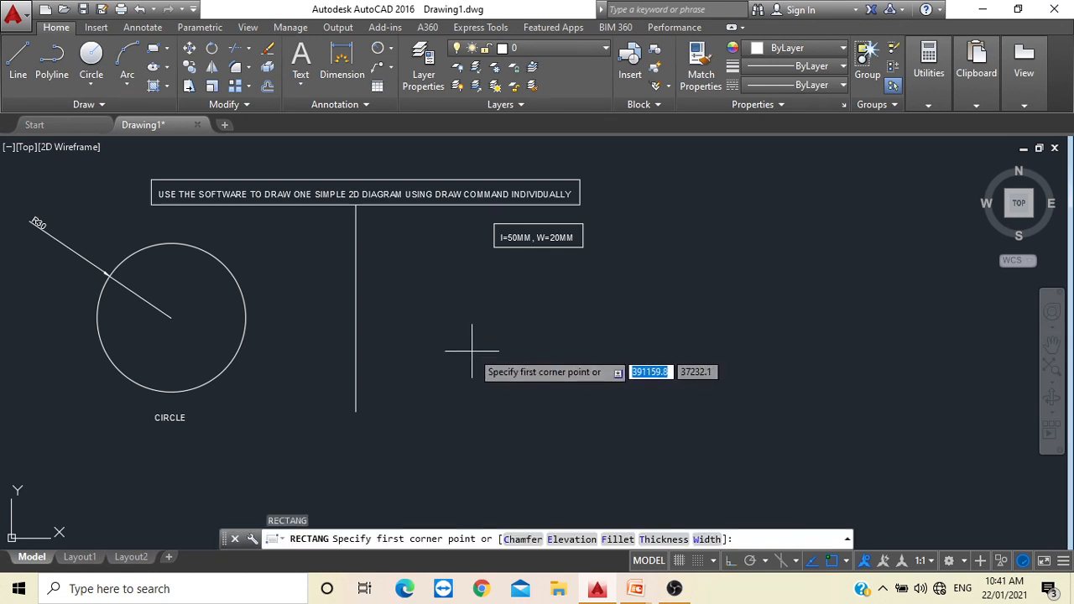
key(Escape)
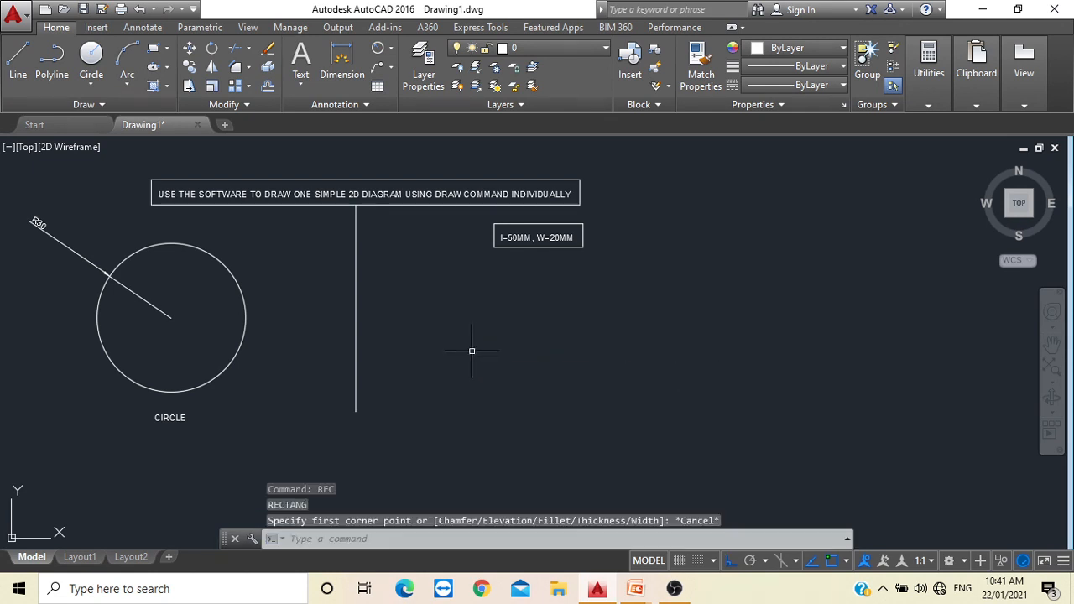
Draw a rectangle with length 50 and width 20 to the right of the vertical dividing line, using the Dimensions option
click(155, 51)
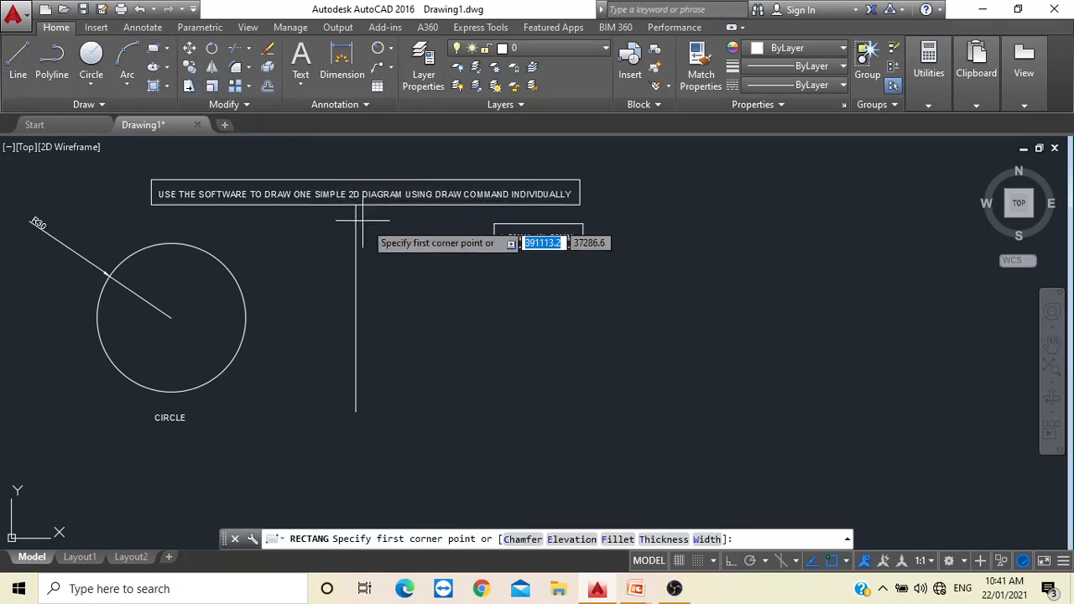
click(424, 289)
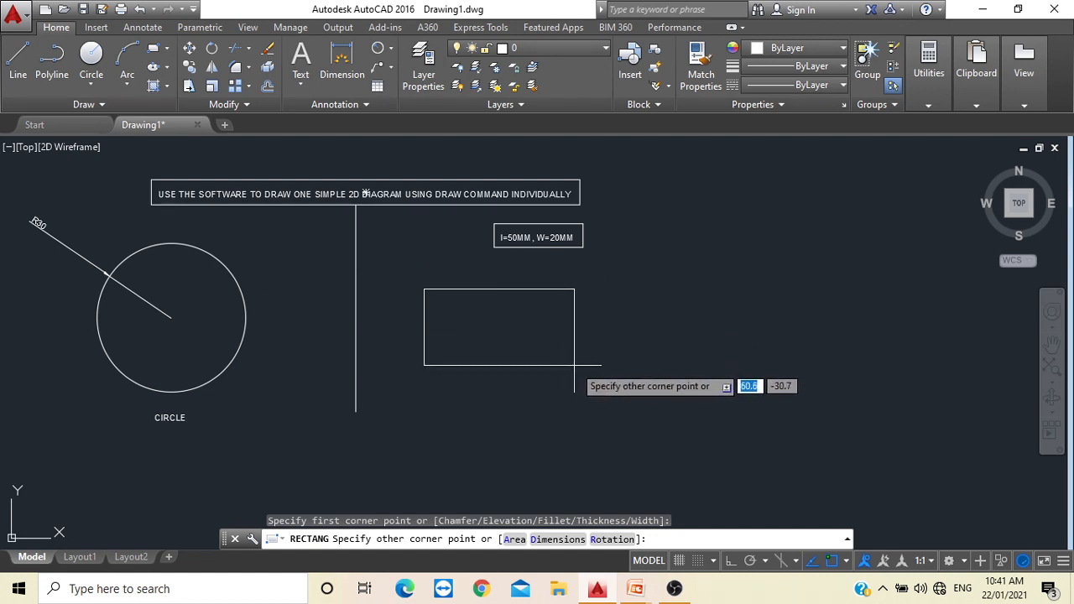
text(d)
key(Return)
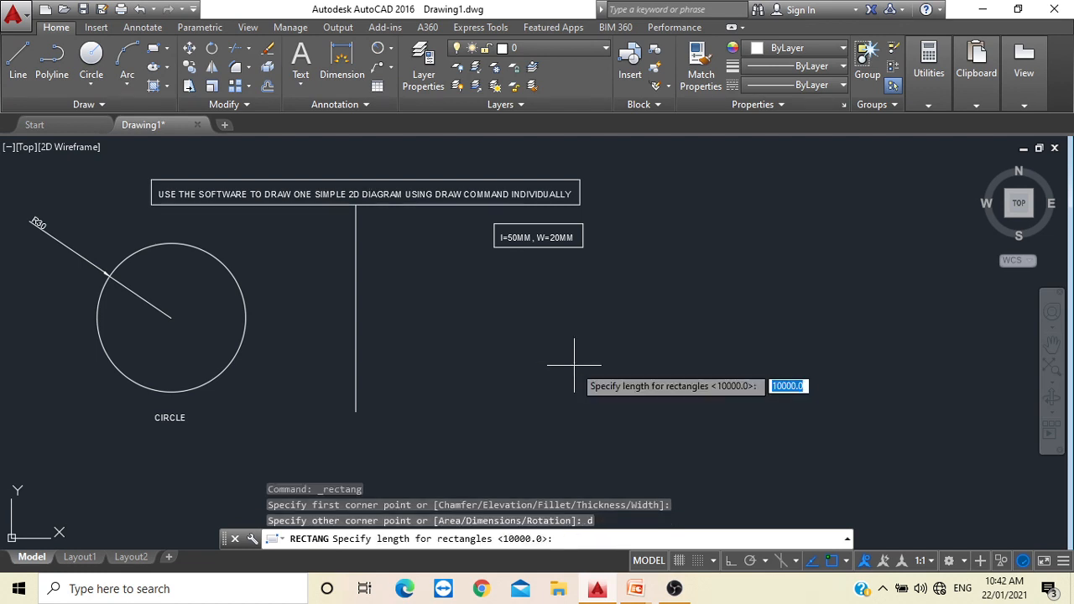
text(50)
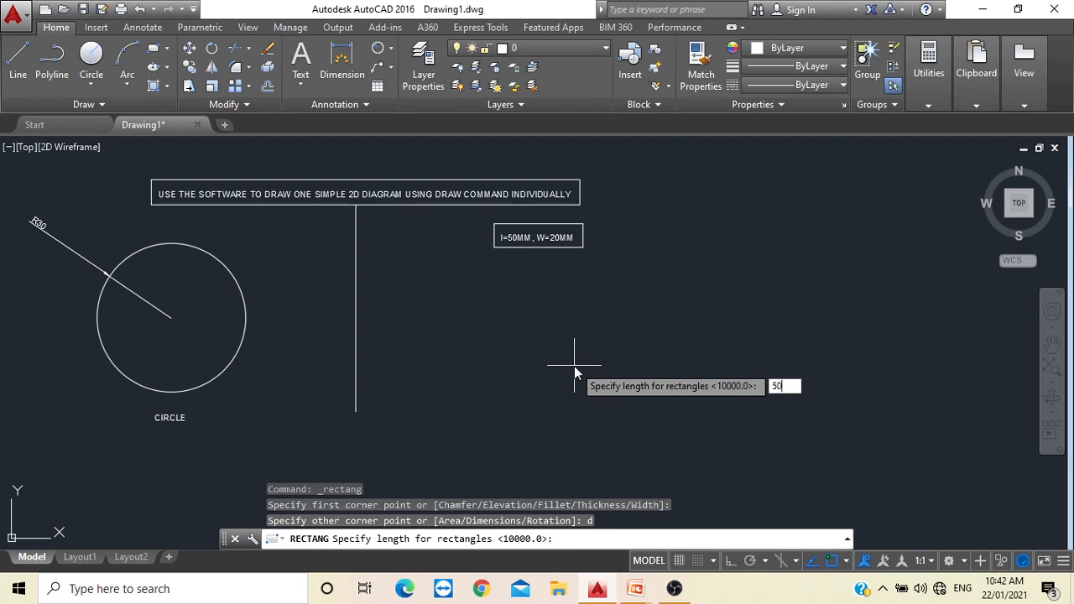
key(Return)
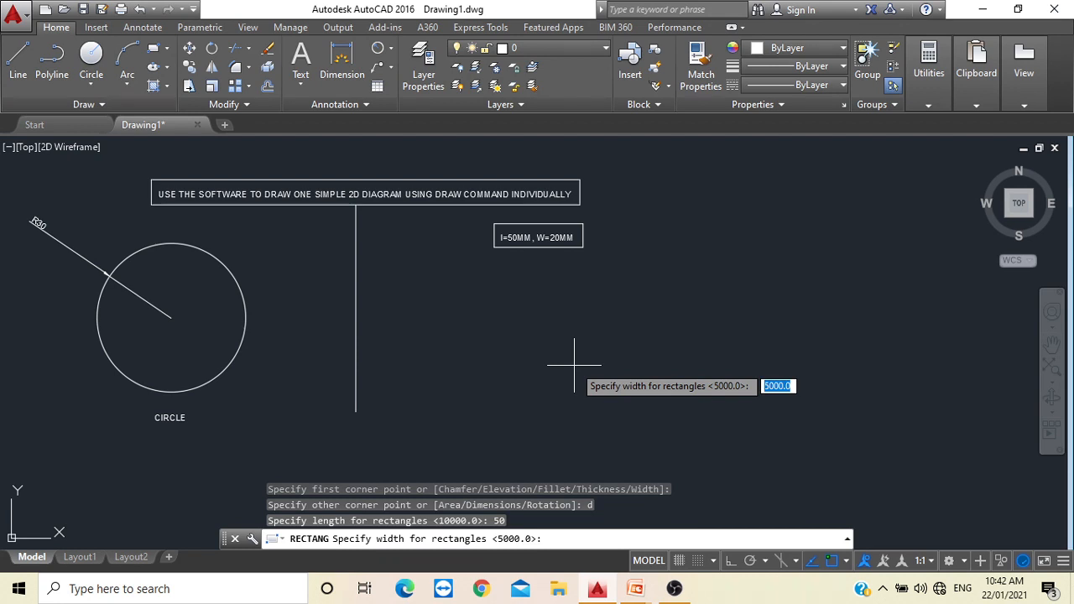
text(20)
key(Return)
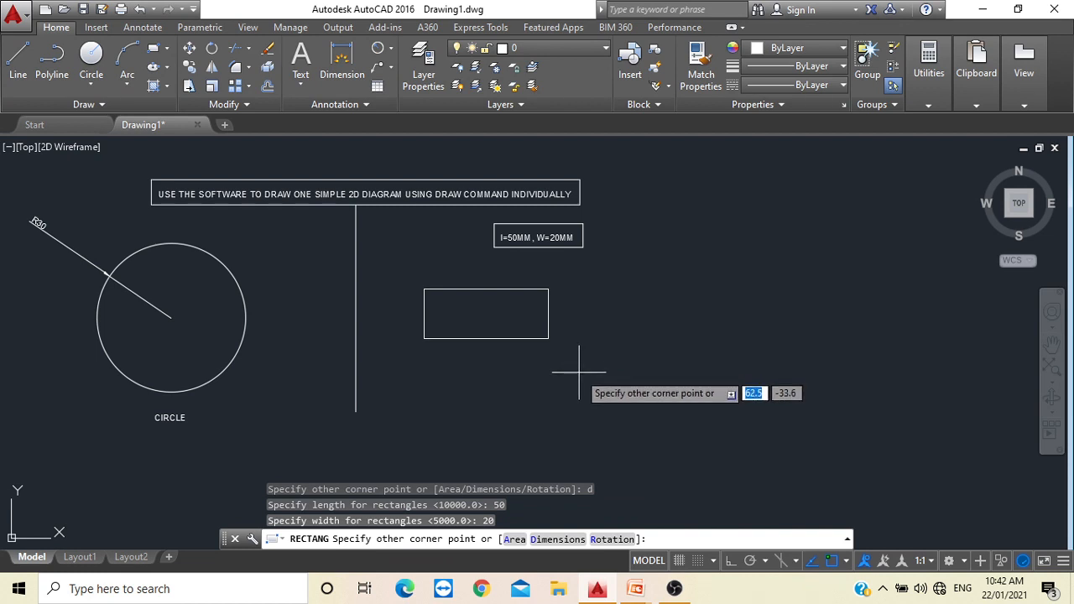
click(579, 372)
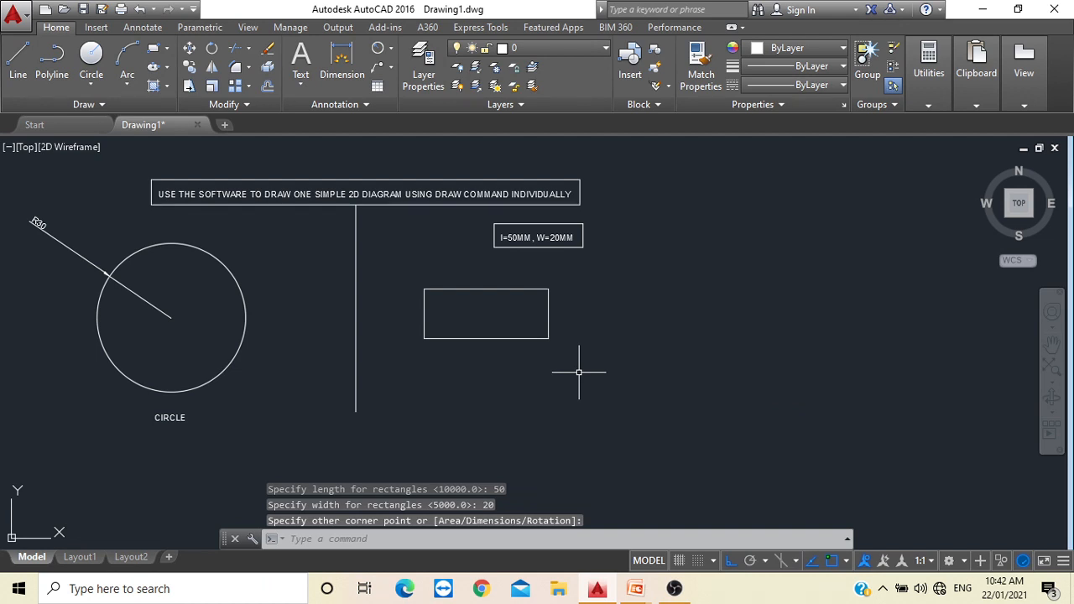
Add a multiline text label reading "RECTANGLE" just below the rectangle
scroll(486, 367, up, 2)
scroll(468, 358, down, 2)
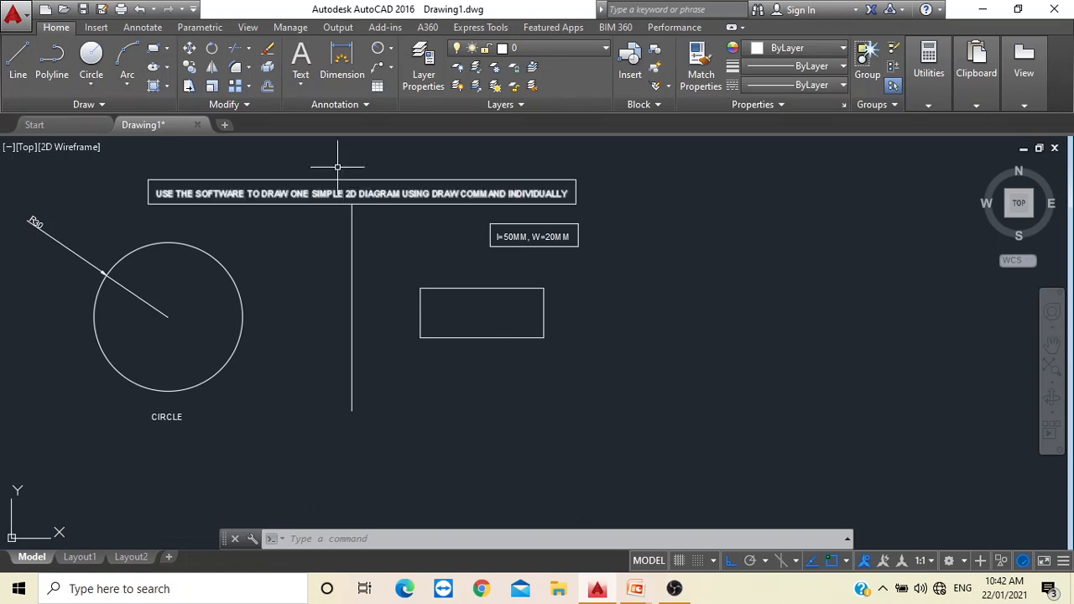
click(303, 60)
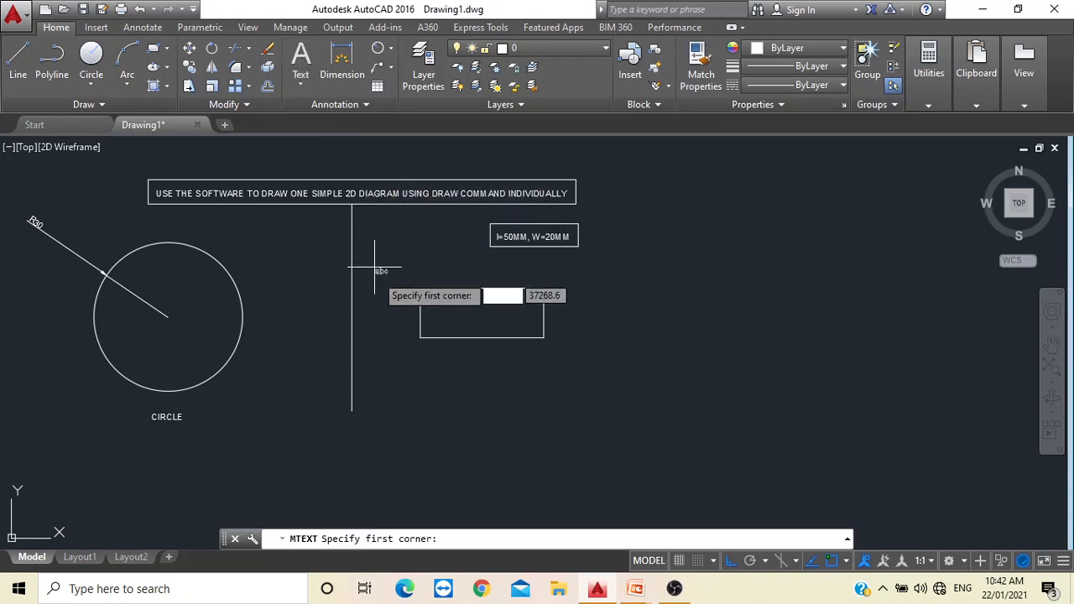
click(419, 382)
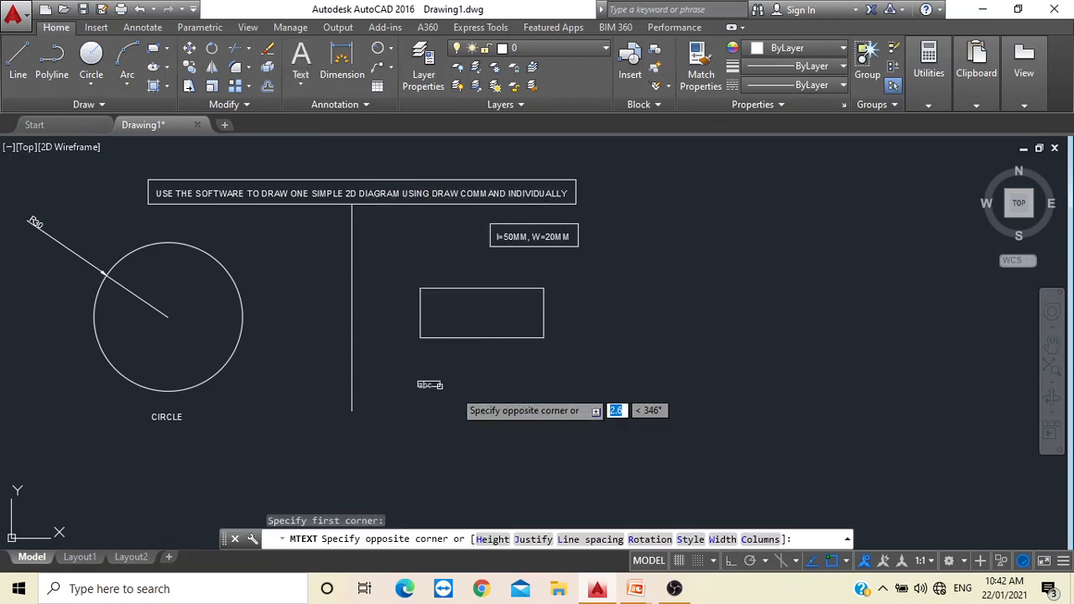
click(563, 385)
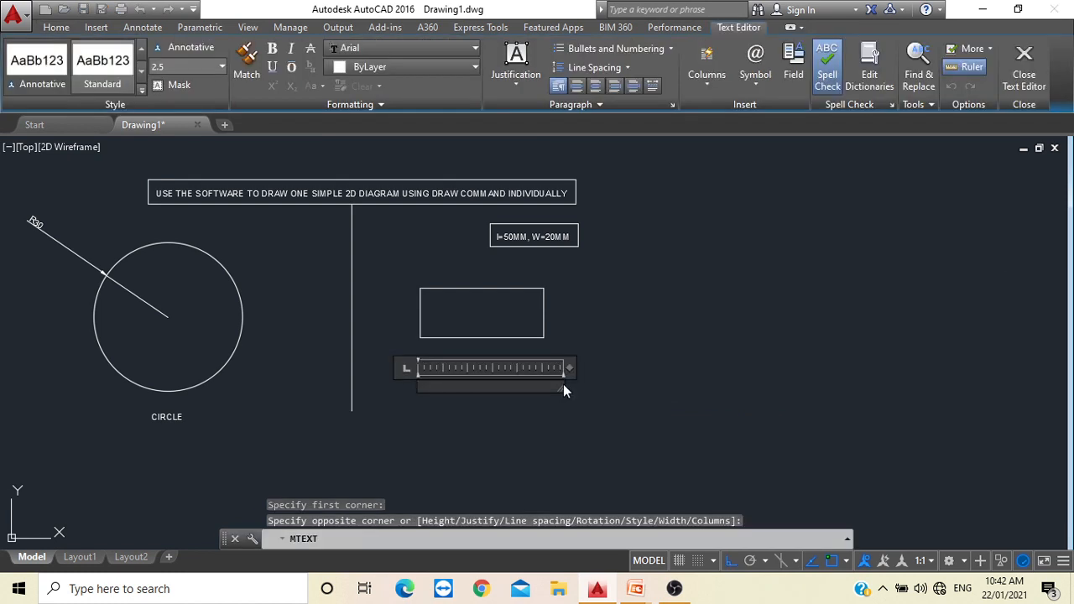
text(RE)
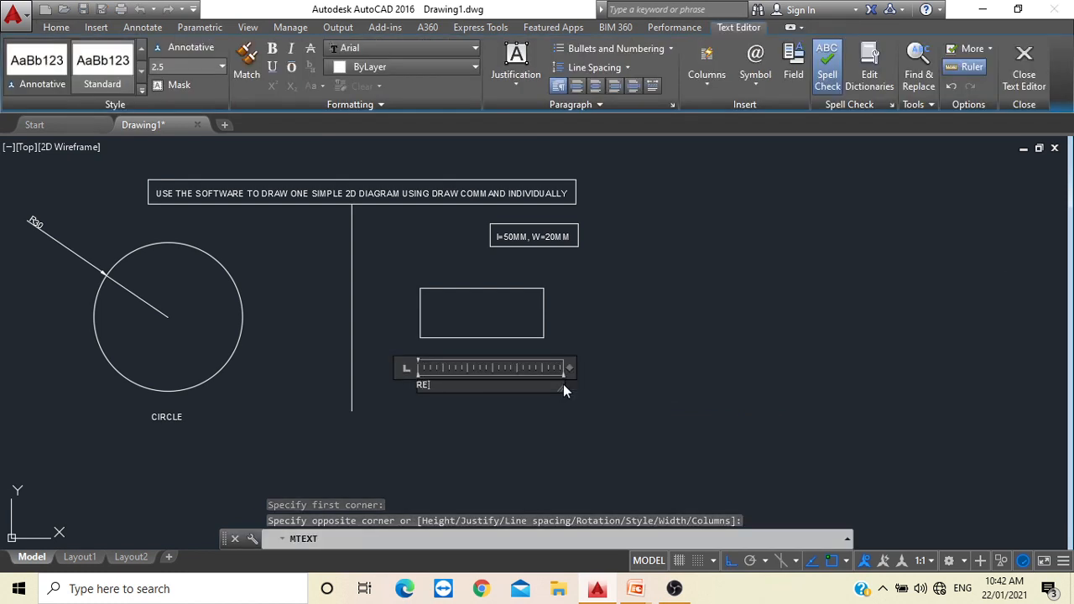
text(CTANG)
text(LE)
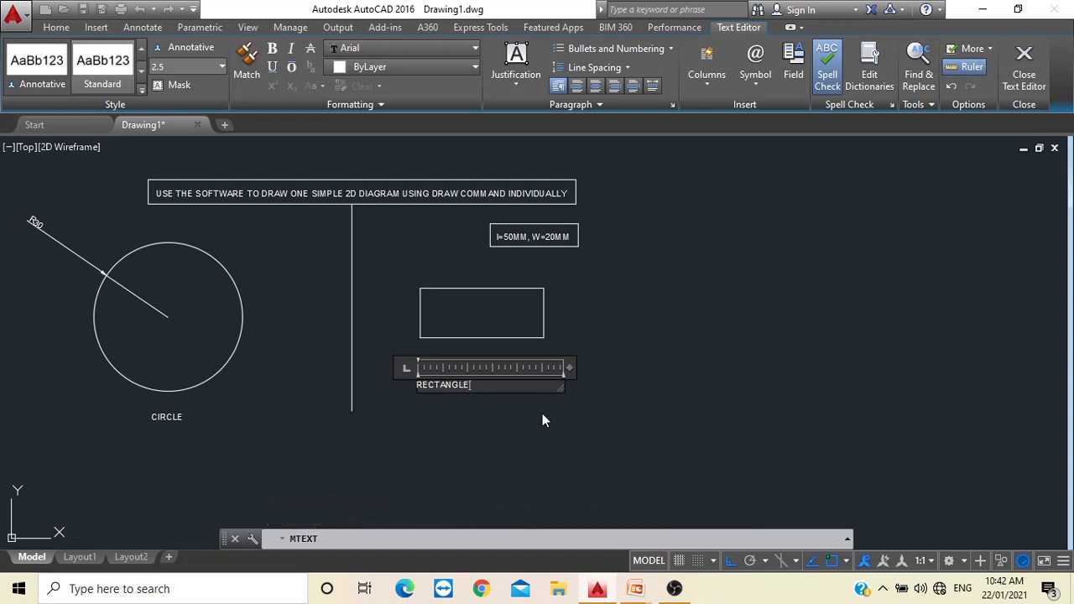
click(542, 413)
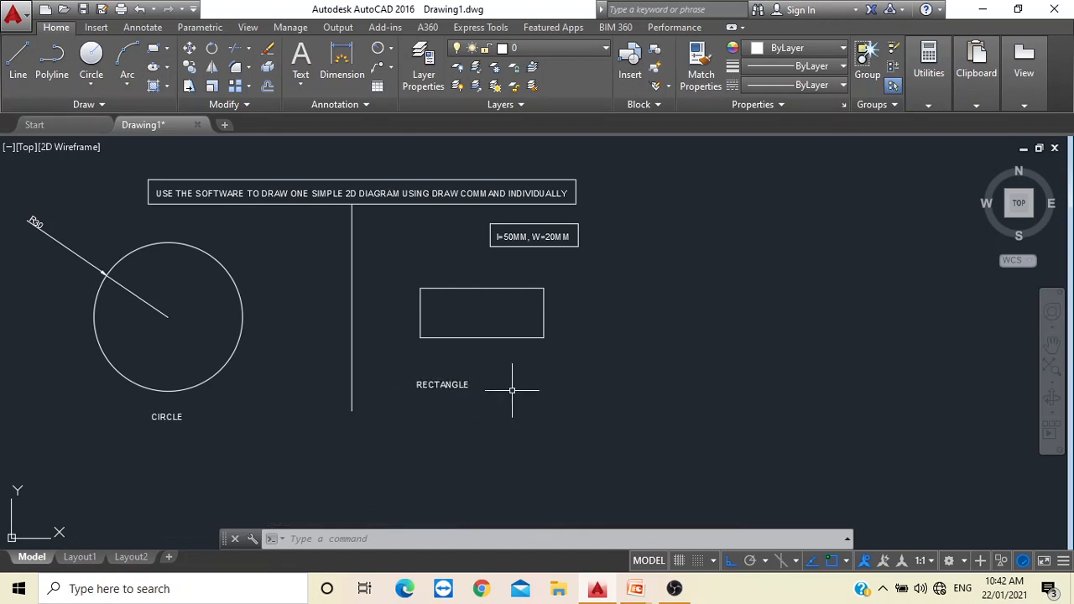
Try to move the "RECTANGLE" label to the right so it sits centred beneath the rectangle
click(189, 48)
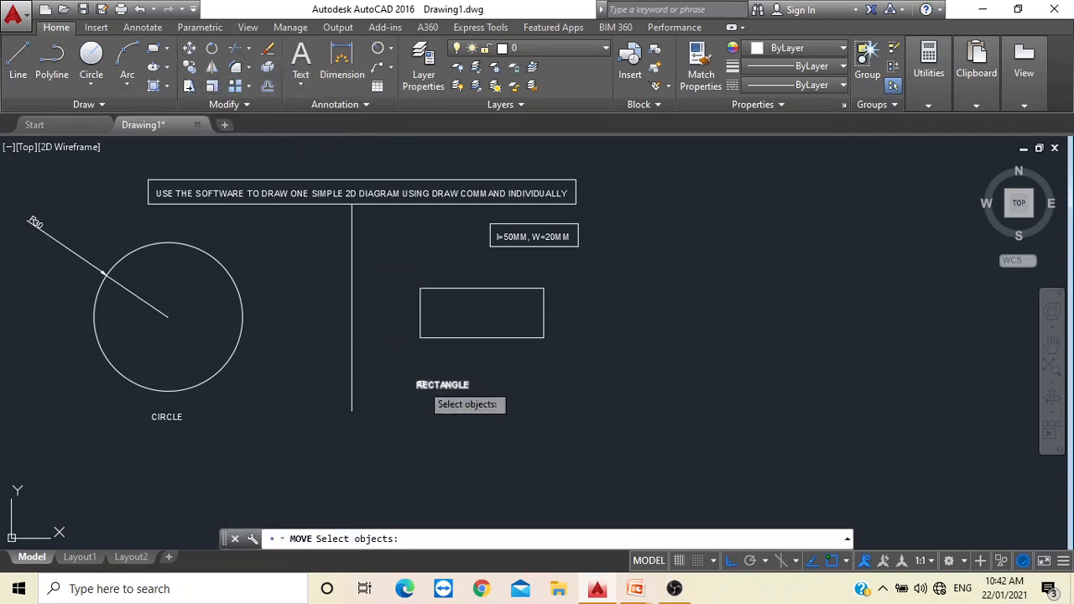
click(423, 385)
key(Return)
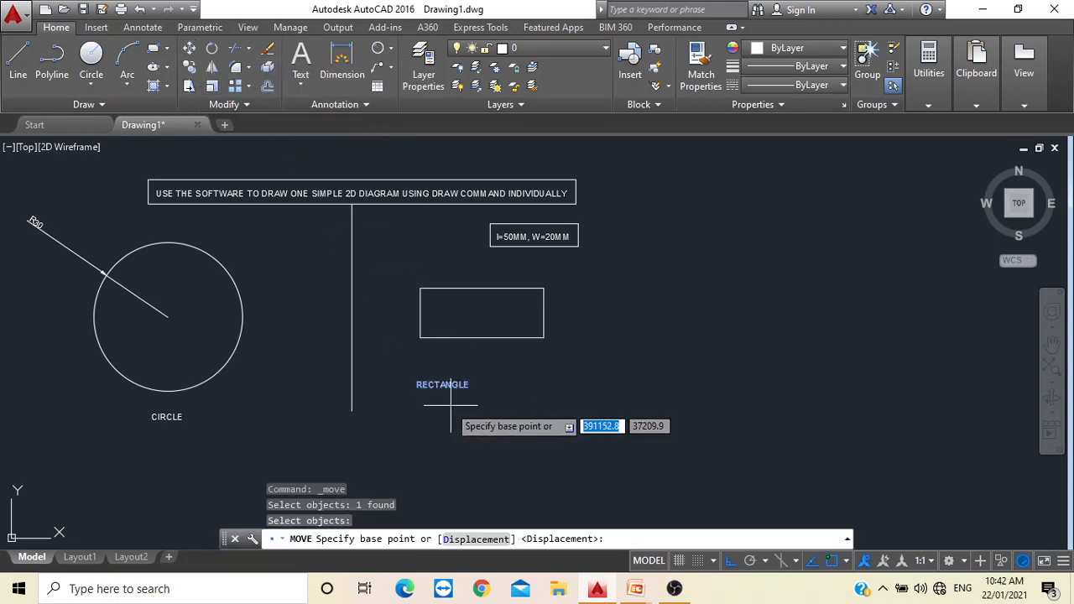
click(418, 386)
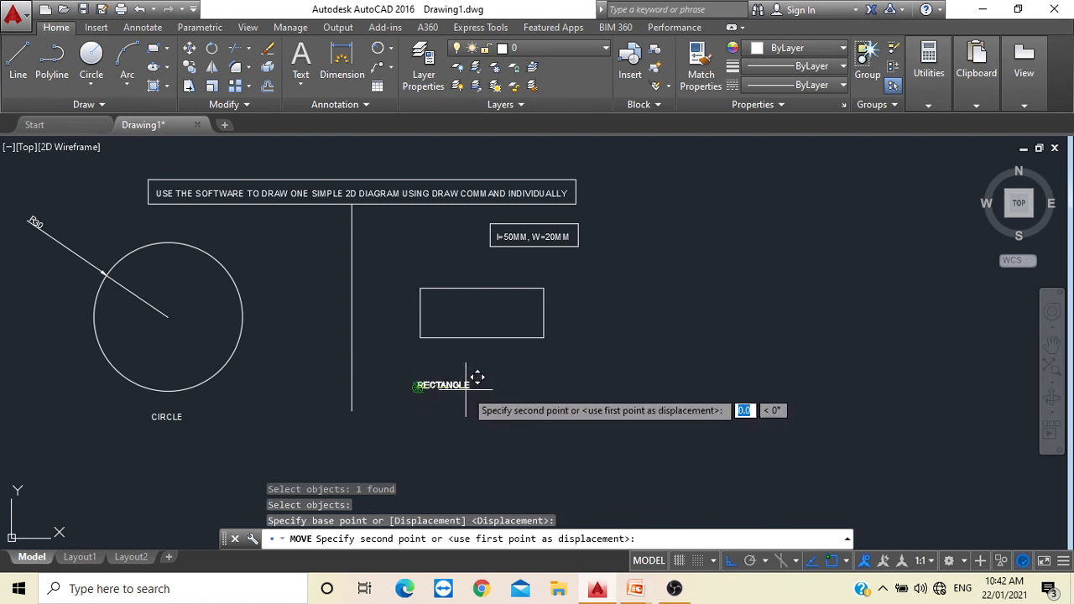
click(457, 384)
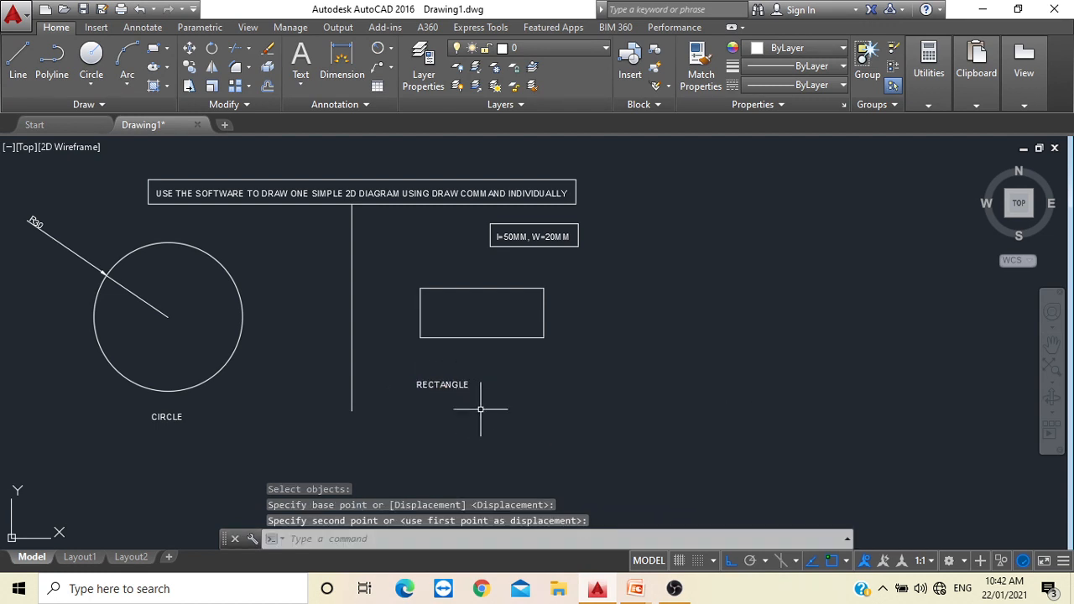
Move the "RECTANGLE" label slightly down and to the left, below the rectangle
text(m)
key(Return)
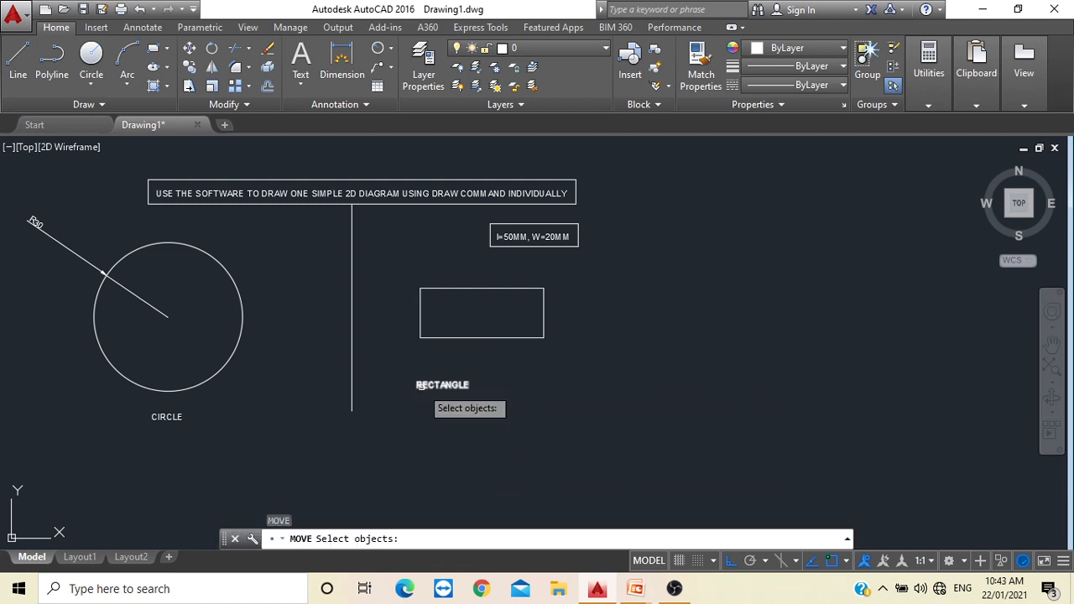
click(418, 384)
key(Return)
click(418, 386)
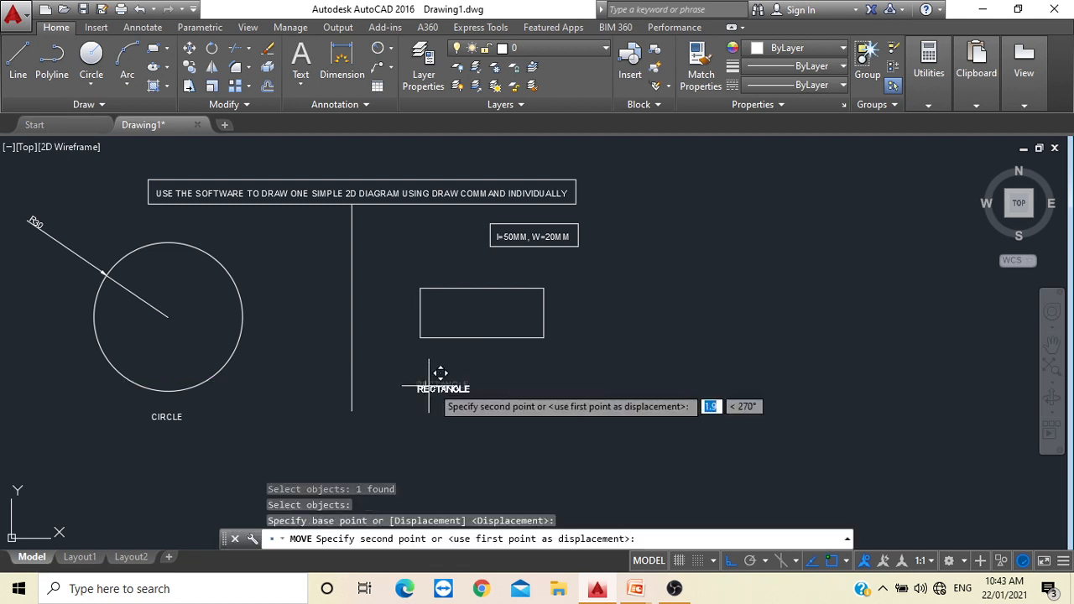
click(467, 374)
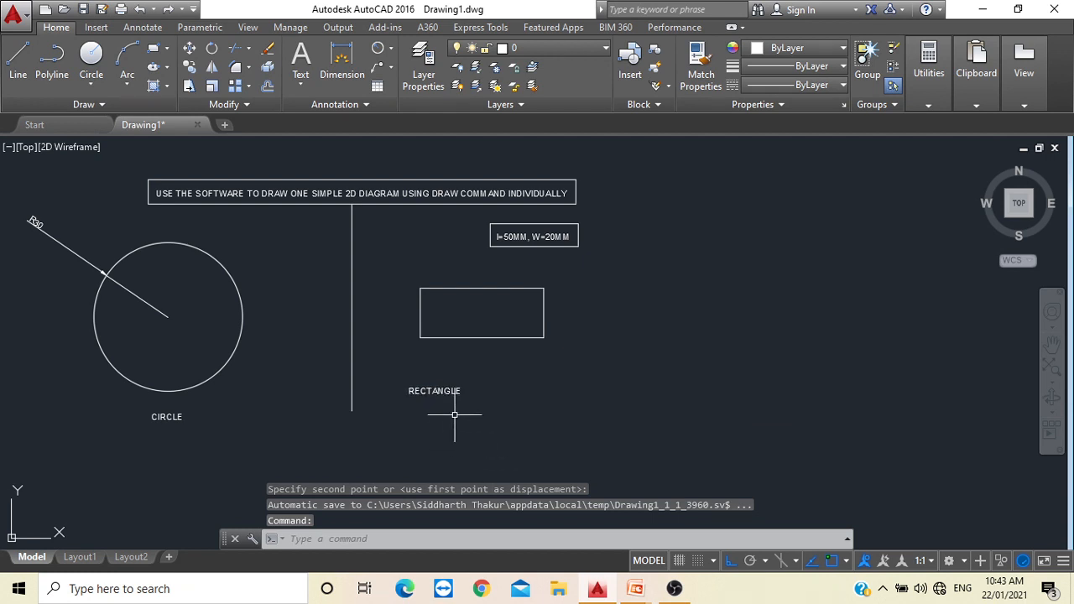
Try to move the "RECTANGLE" label back to the right beneath the rectangle, with Ortho off
key(Return)
click(428, 391)
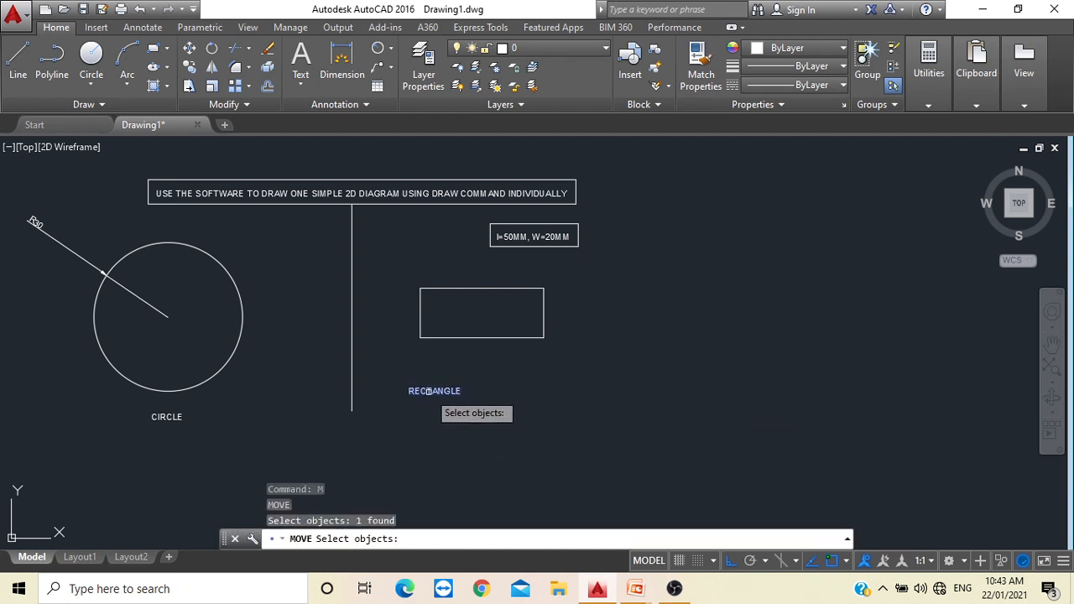
key(Return)
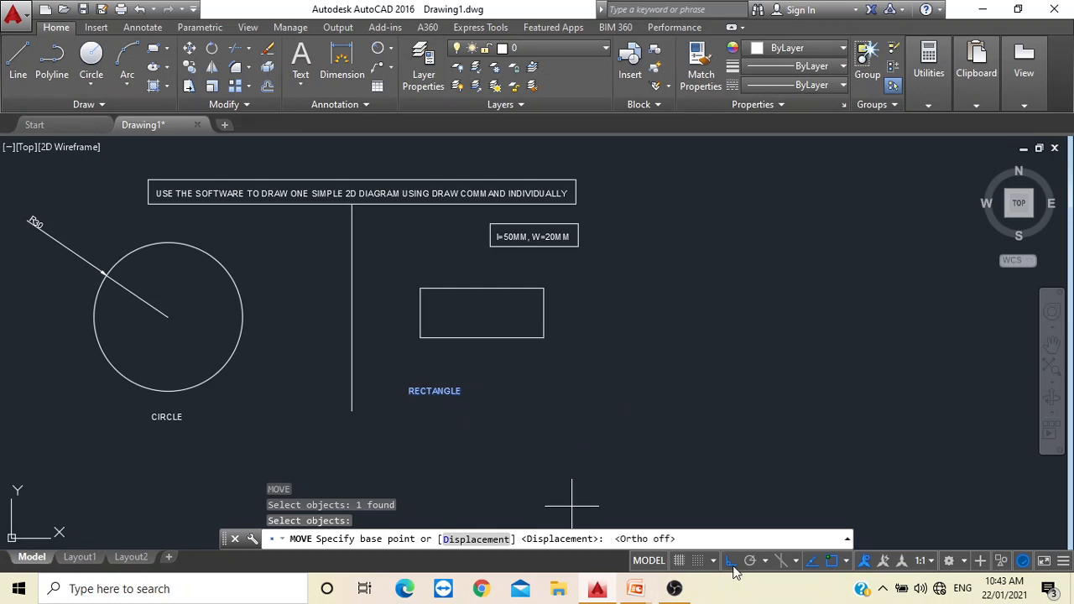
click(430, 394)
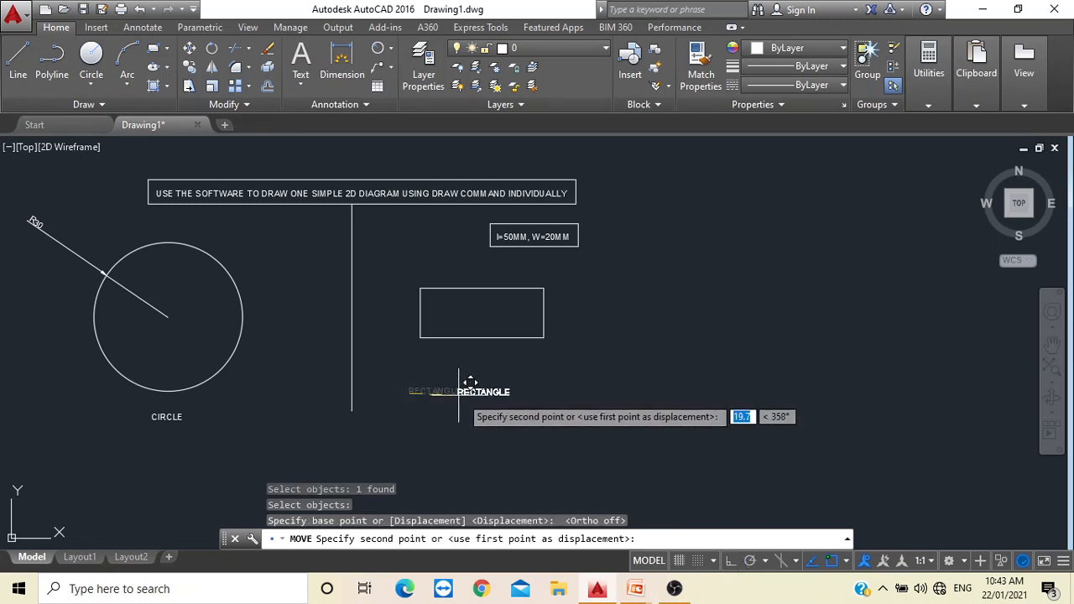
click(449, 386)
scroll(444, 391, up, 2)
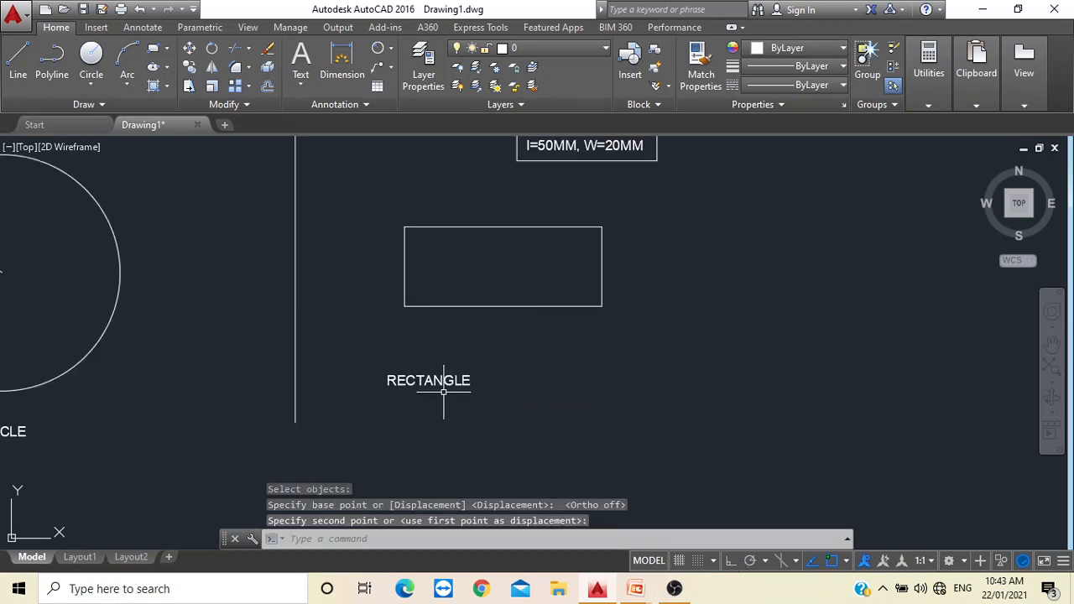
scroll(444, 392, up, 2)
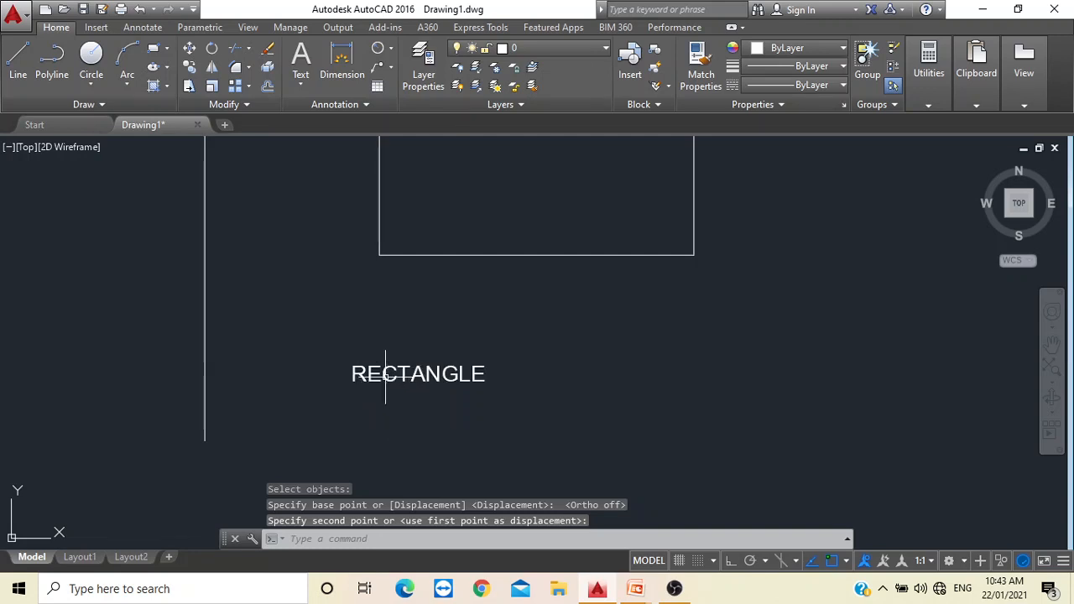
Move the "RECTANGLE" label to the right so it sits beneath the middle of the rectangle
text(m)
key(Return)
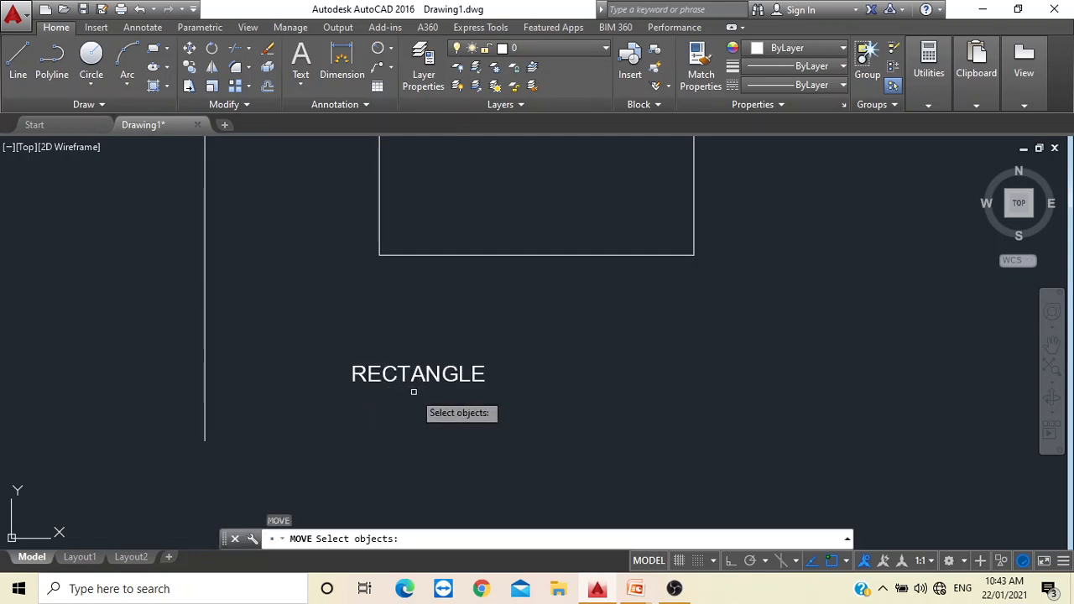
click(412, 376)
key(Return)
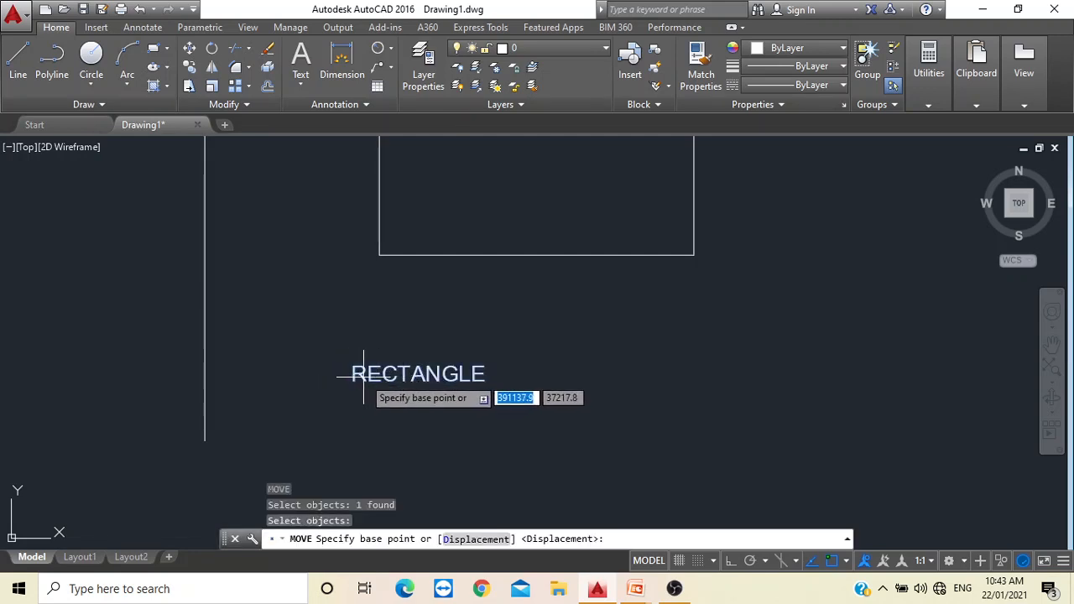
click(353, 379)
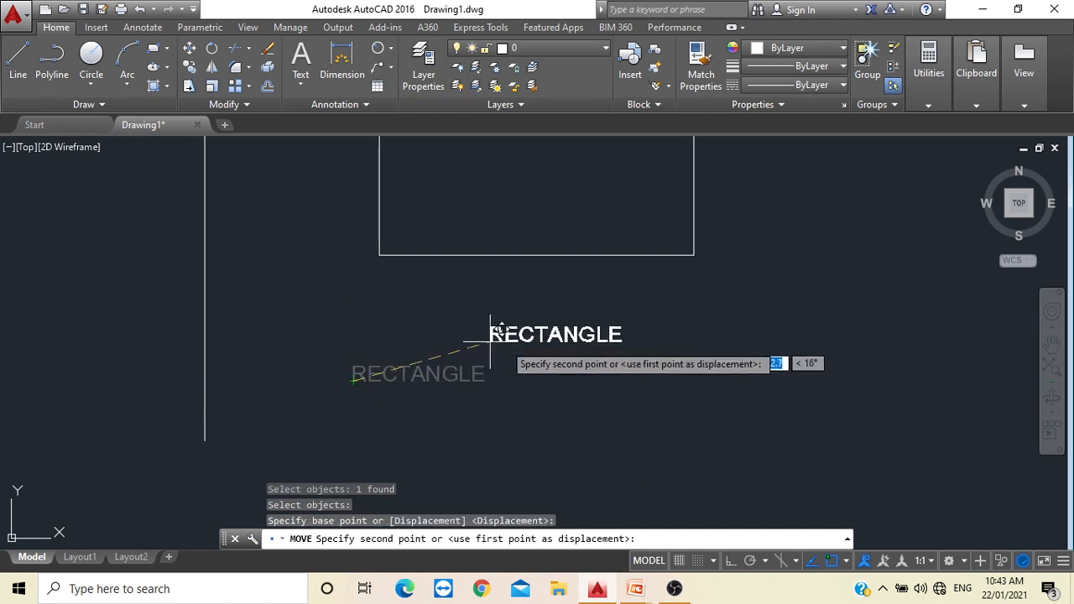
click(532, 377)
scroll(468, 417, down, 4)
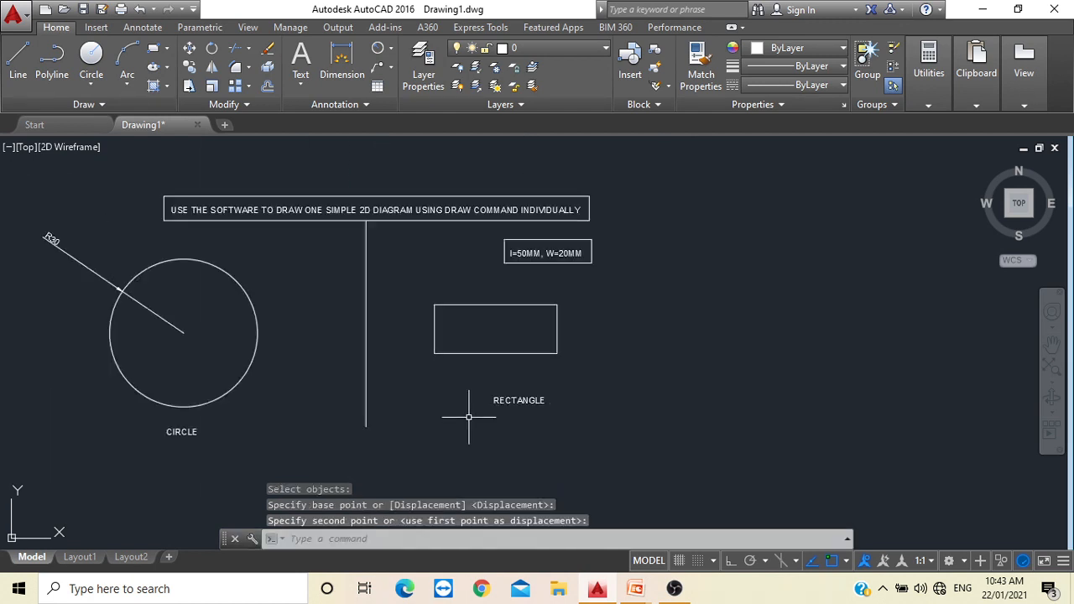
scroll(468, 417, down, 2)
scroll(526, 407, up, 2)
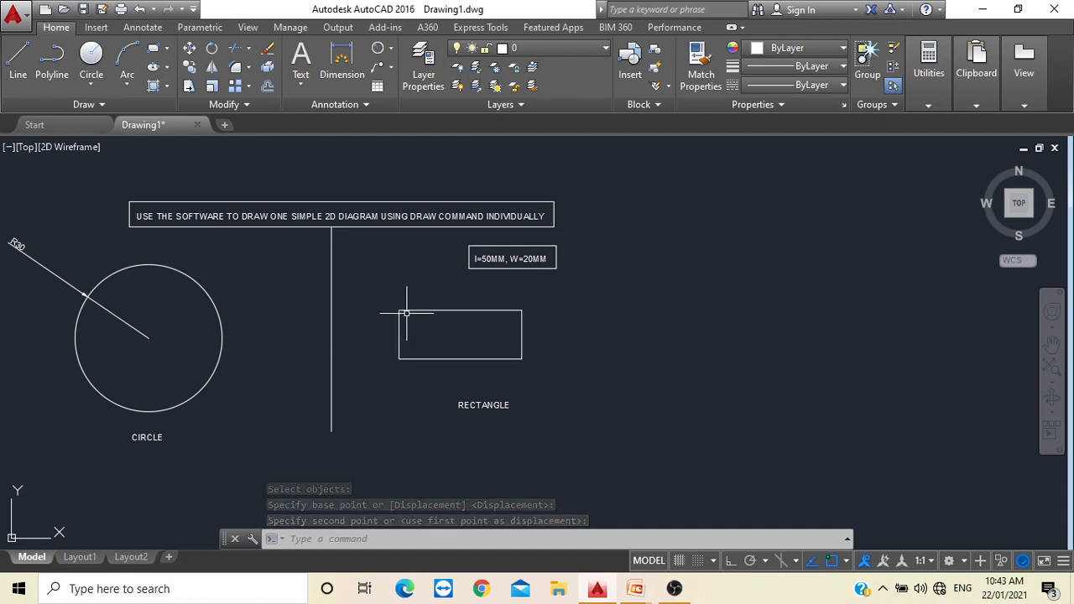
key(Escape)
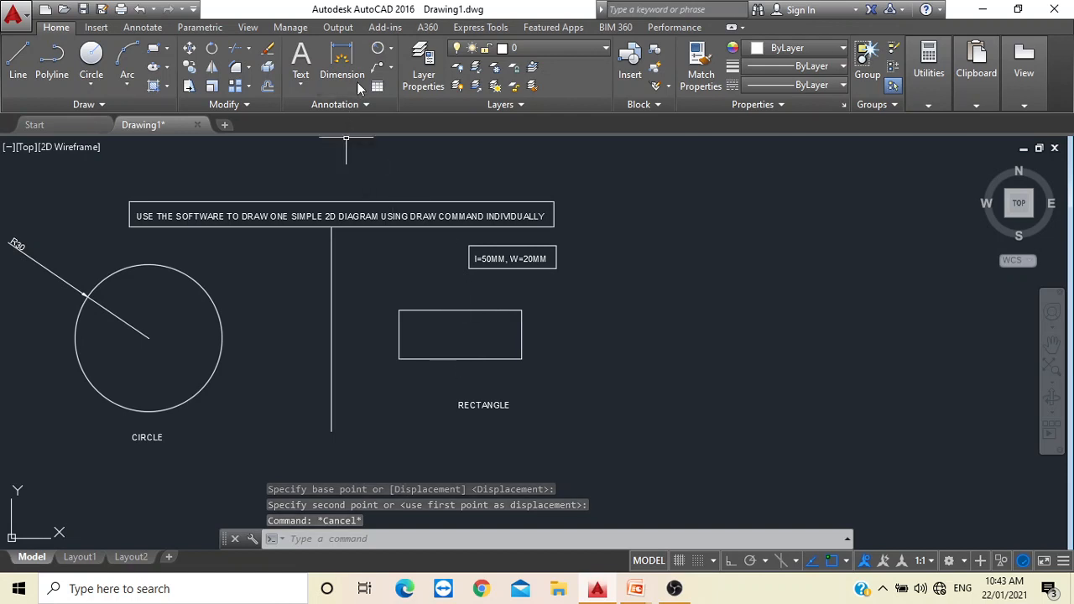
Add a linear dimension for the rectangle's length between its two upper corners, placed just above the top edge
click(392, 50)
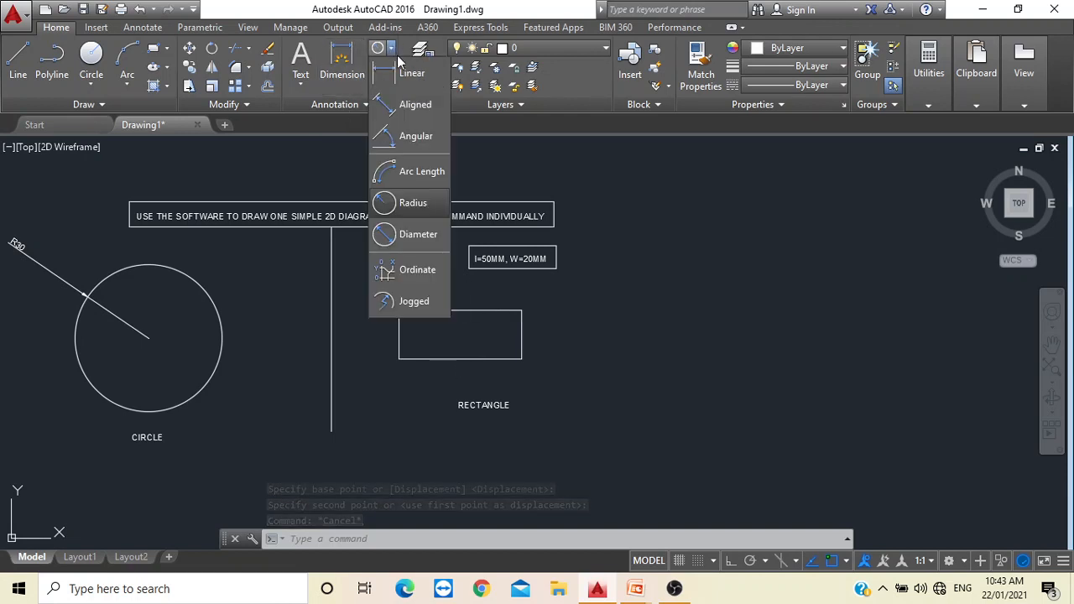
click(407, 68)
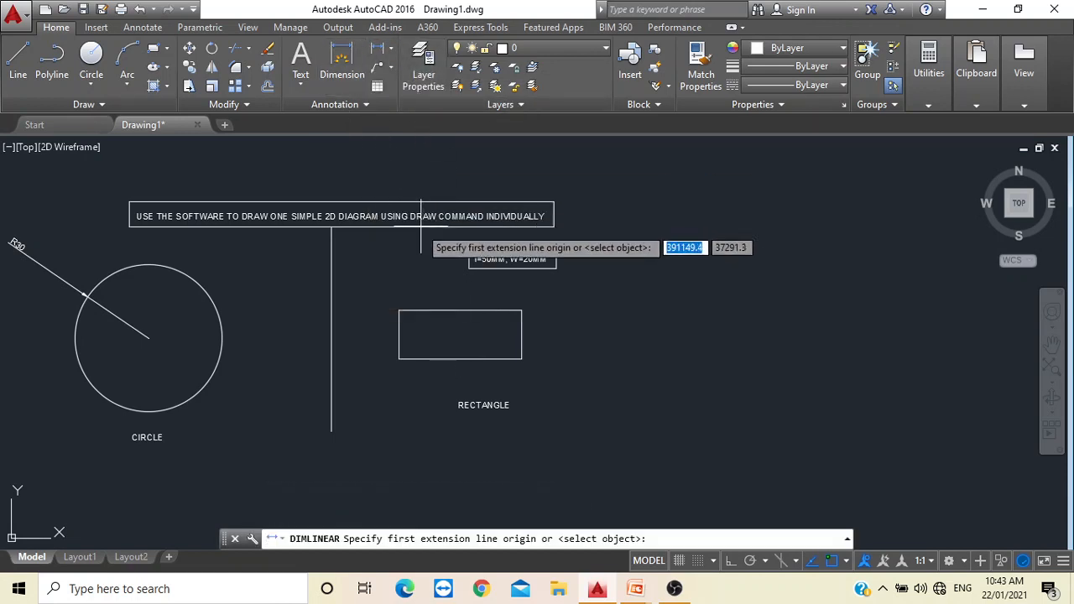
scroll(396, 311, up, 4)
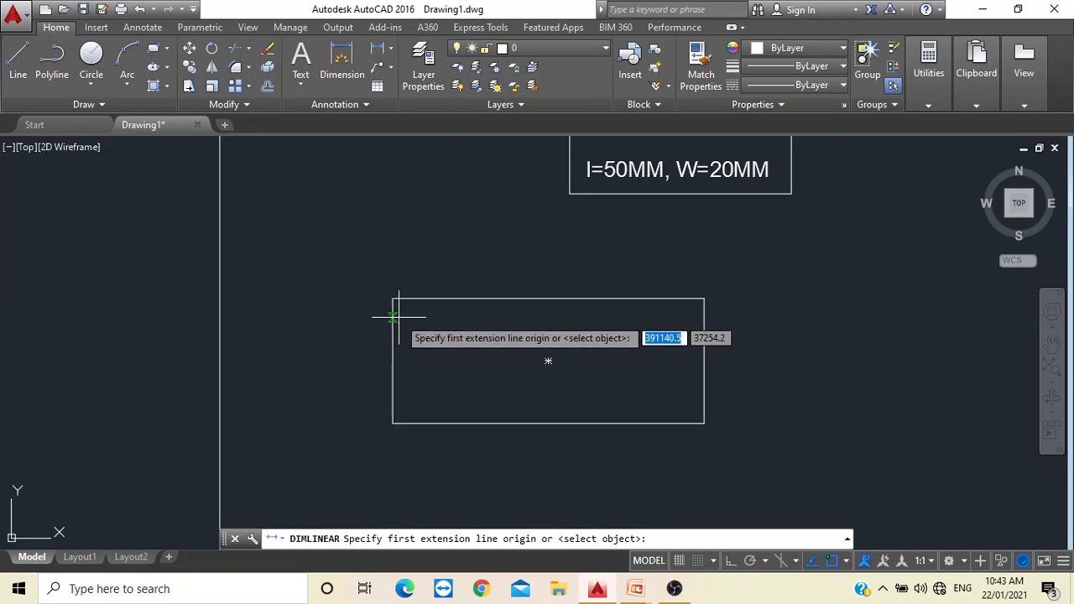
click(391, 48)
click(412, 77)
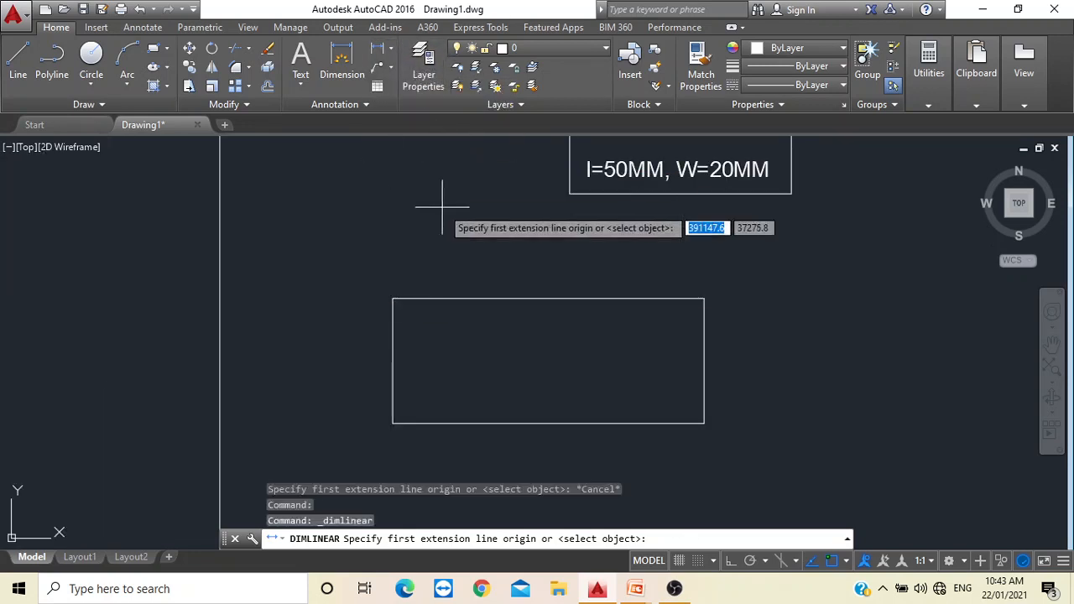
scroll(440, 226, down, 2)
middle_drag(461, 262, 428, 334)
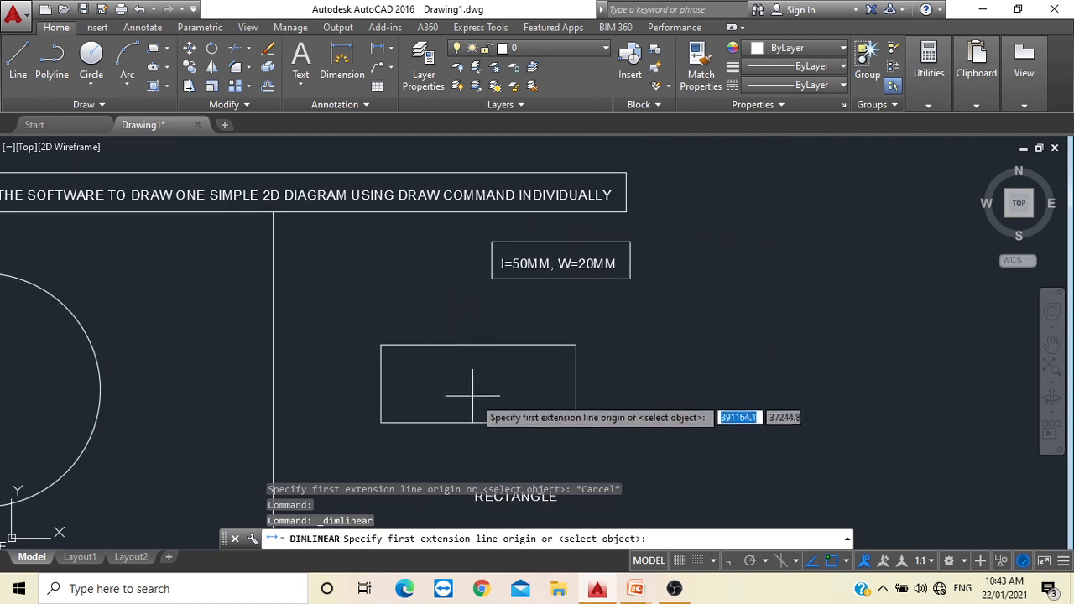
scroll(408, 377, up, 2)
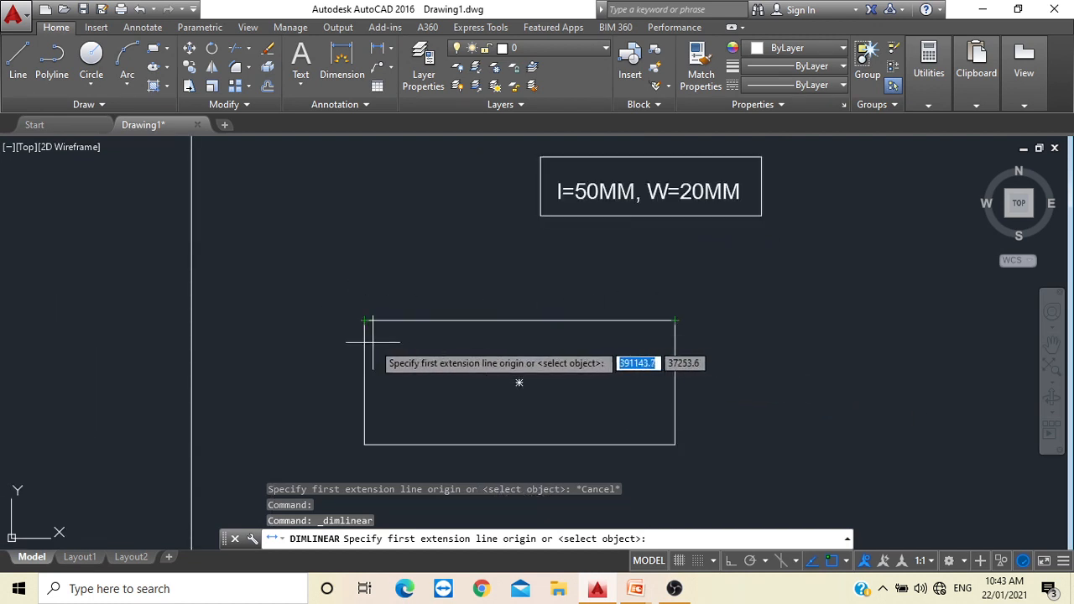
click(364, 321)
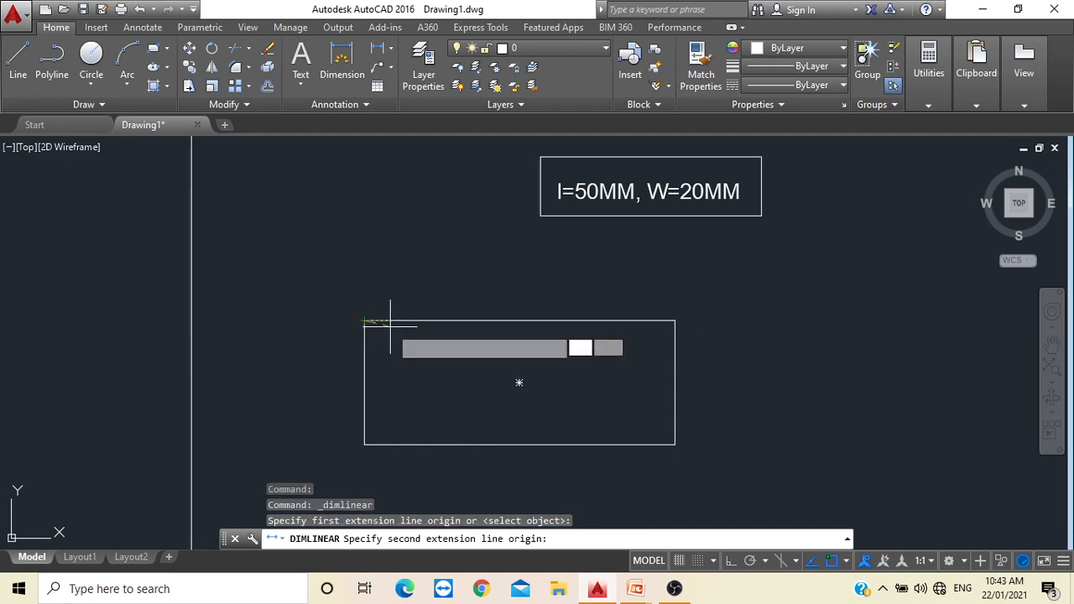
click(674, 320)
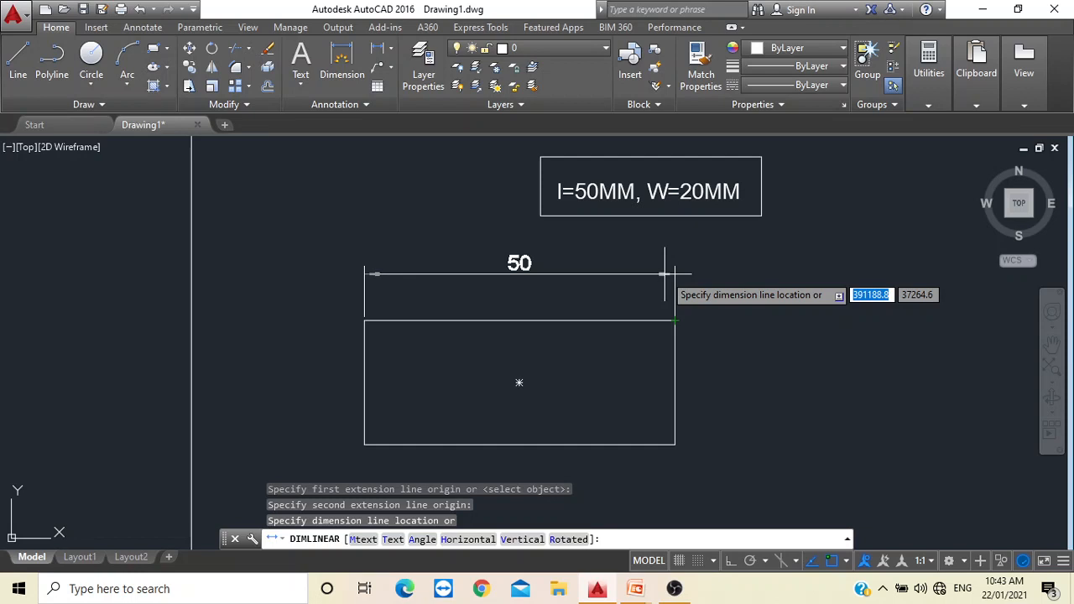
click(665, 273)
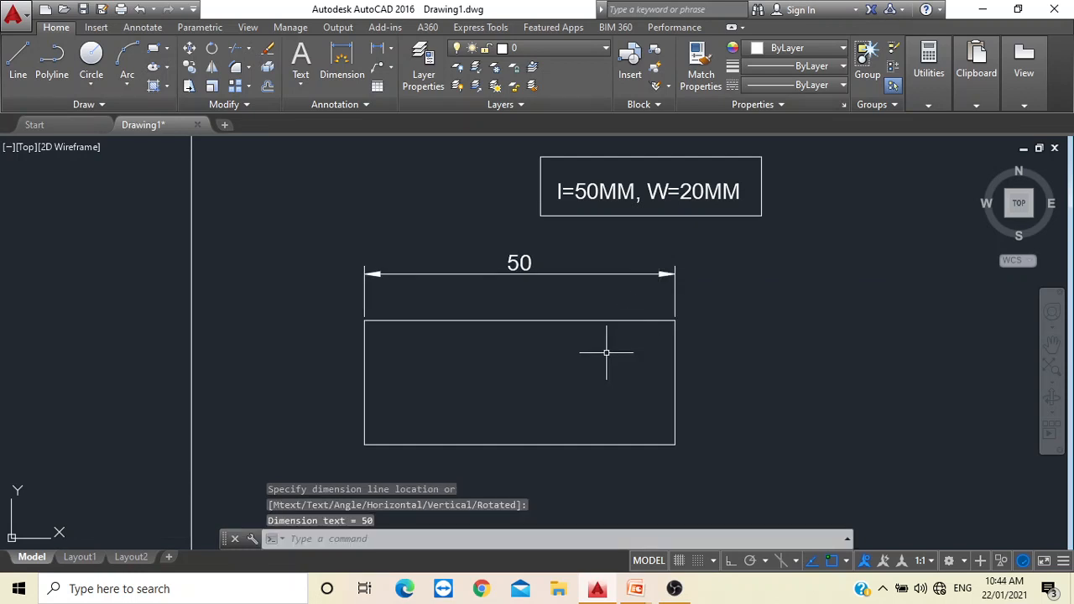
Add a linear dimension for the rectangle's width between its two right-hand corners, placed just outside the right edge
scroll(606, 352, down, 2)
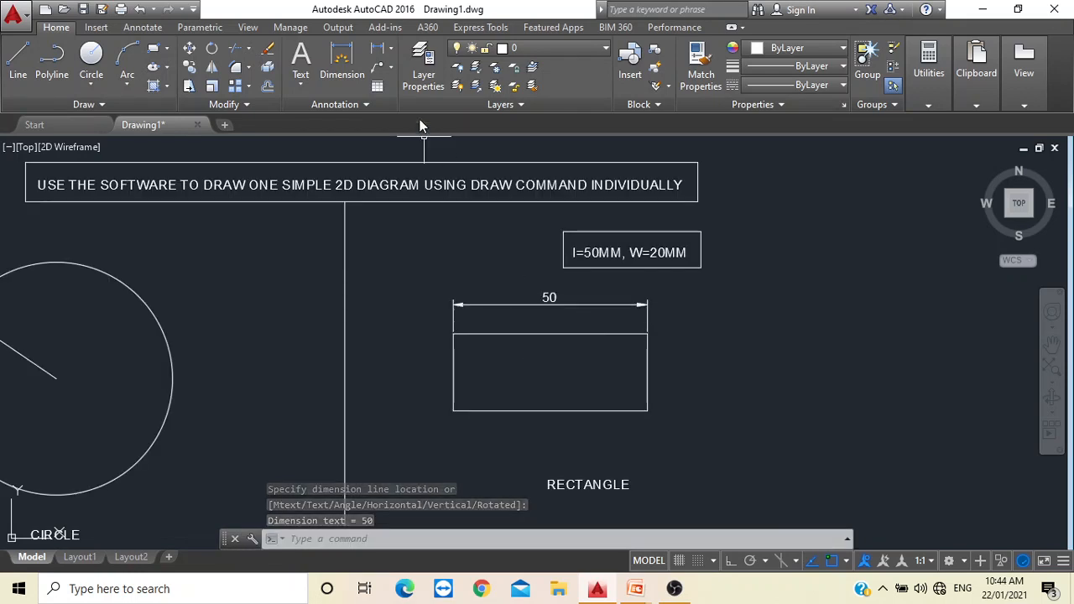
click(379, 49)
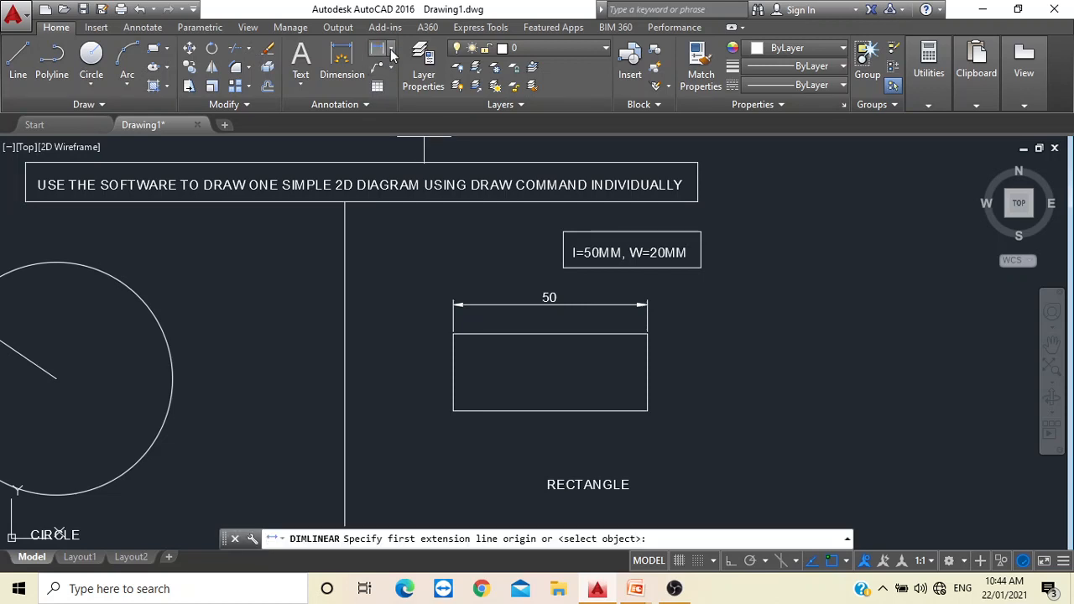
click(390, 52)
click(401, 74)
scroll(435, 361, up, 2)
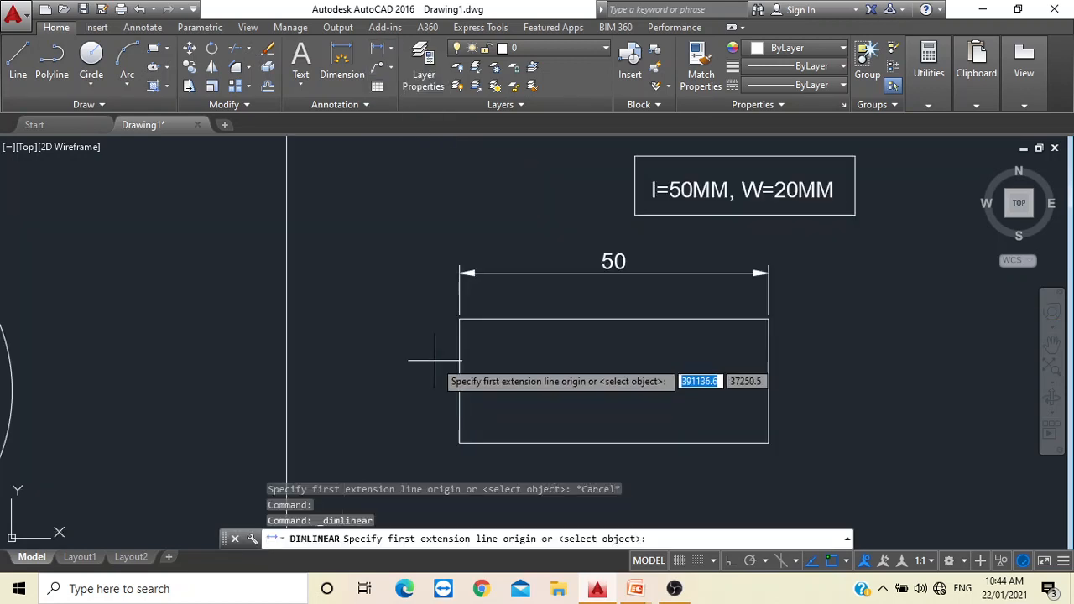
click(769, 319)
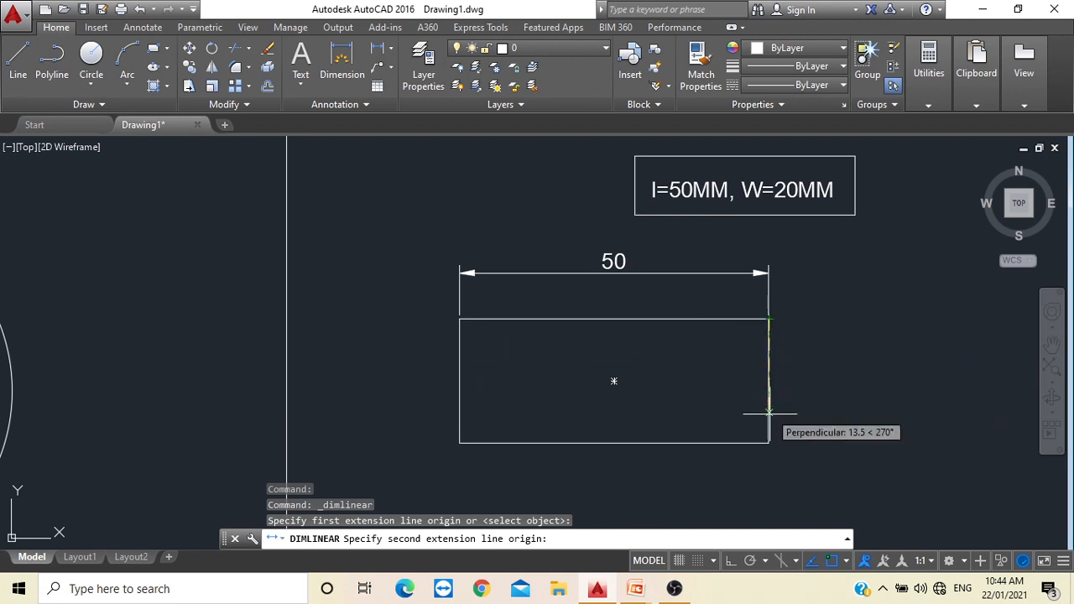
click(769, 442)
click(818, 436)
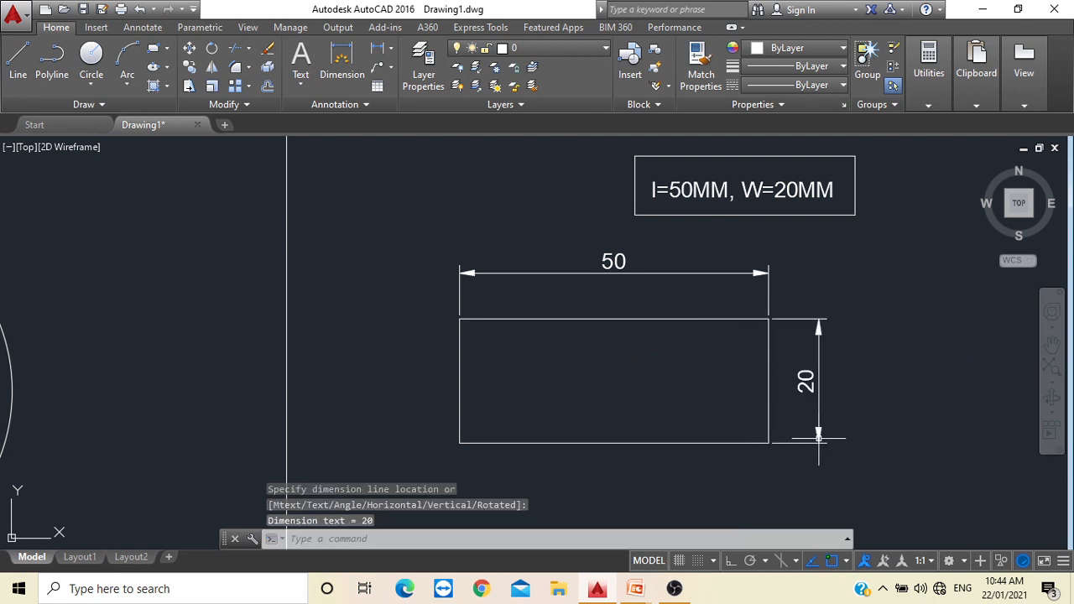
key(Escape)
scroll(818, 466, down, 5)
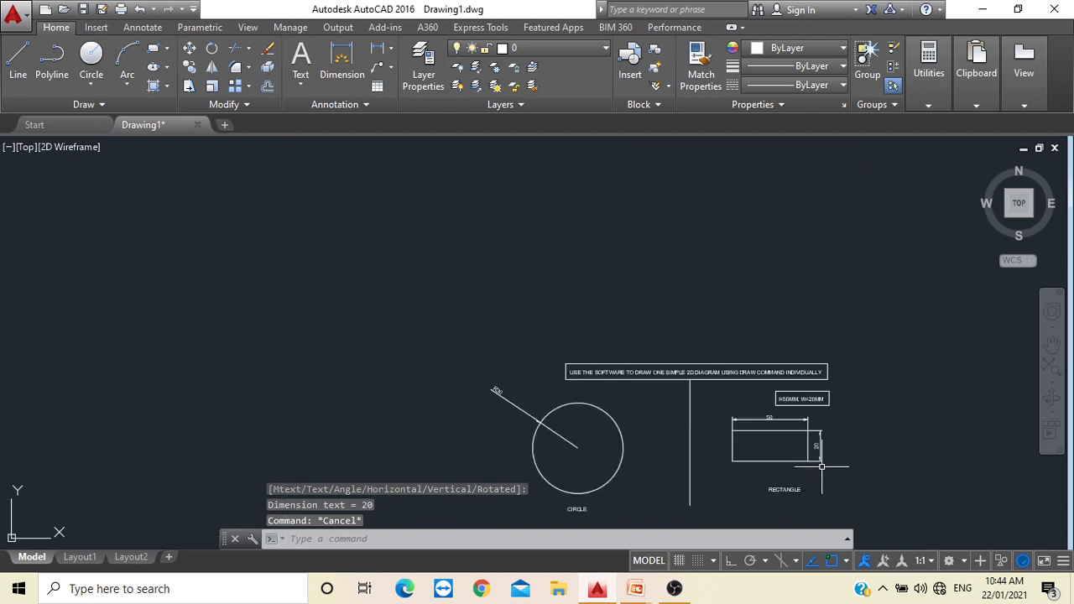
mouse_move(817, 453)
middle_down()
mouse_move(617, 328)
mouse_move(666, 415)
mouse_move(728, 432)
middle_up()
scroll(574, 330, up, 3)
scroll(729, 431, down, 1)
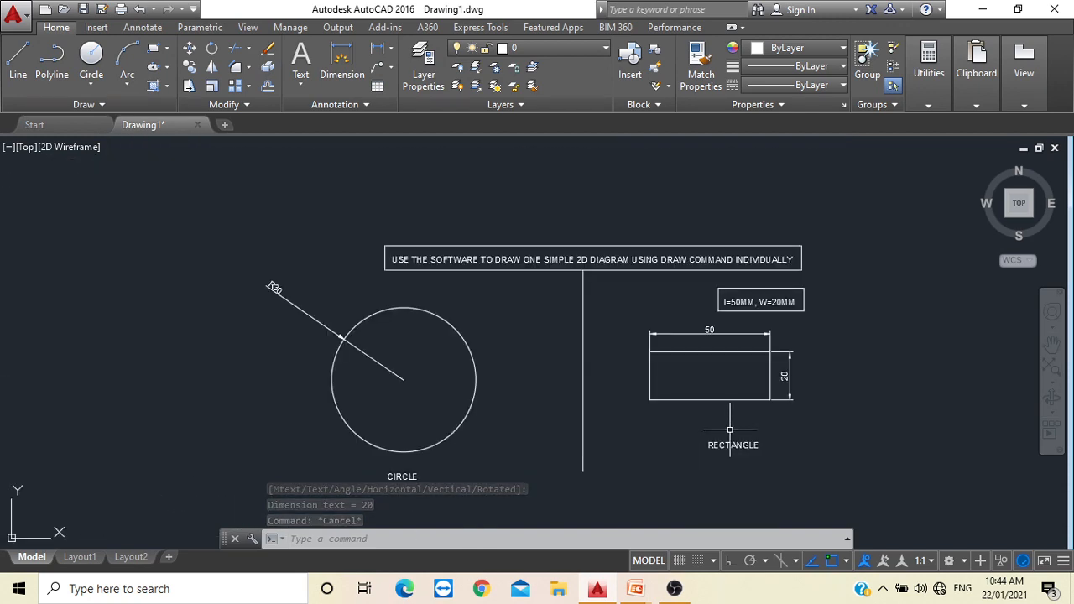